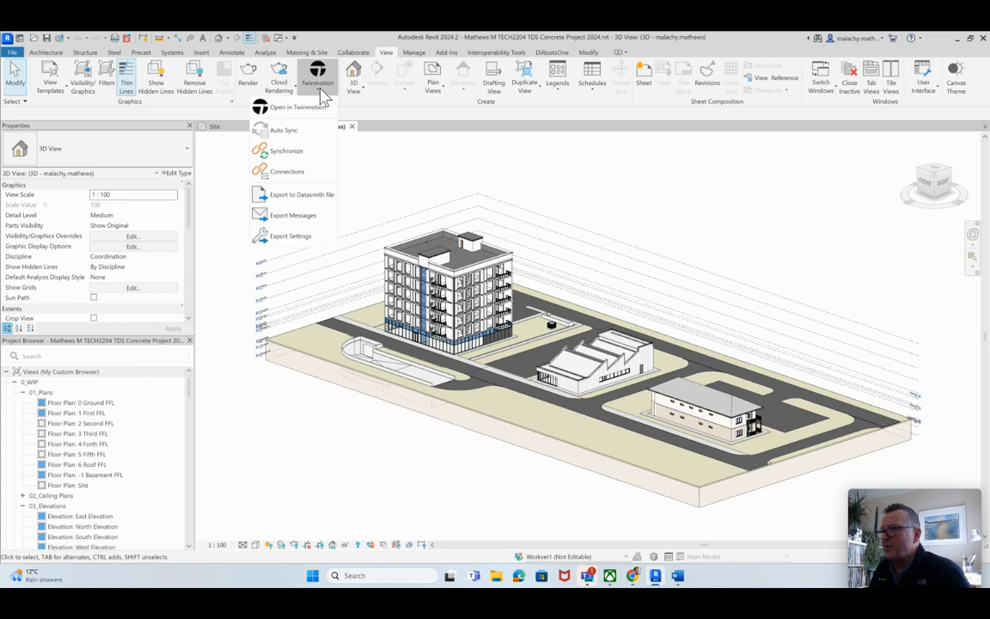
Open the Revit 3D view in Twinmotion through Direct Link, using the existing project TECH2203 BIM 4 Twinmotion 2.tm.
left_click(311, 105)
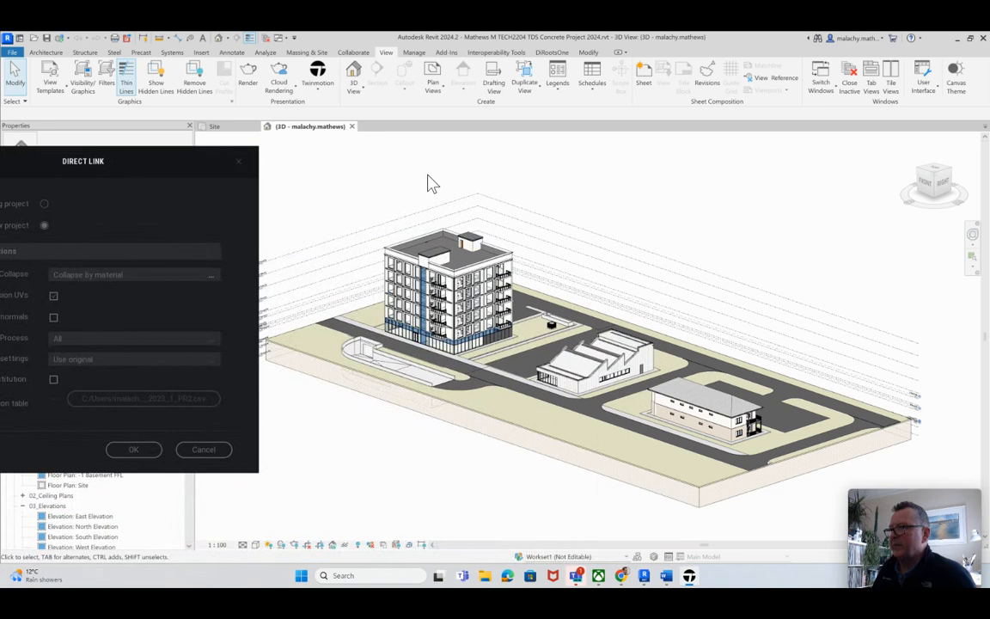
left_click_drag(213, 163, 545, 163)
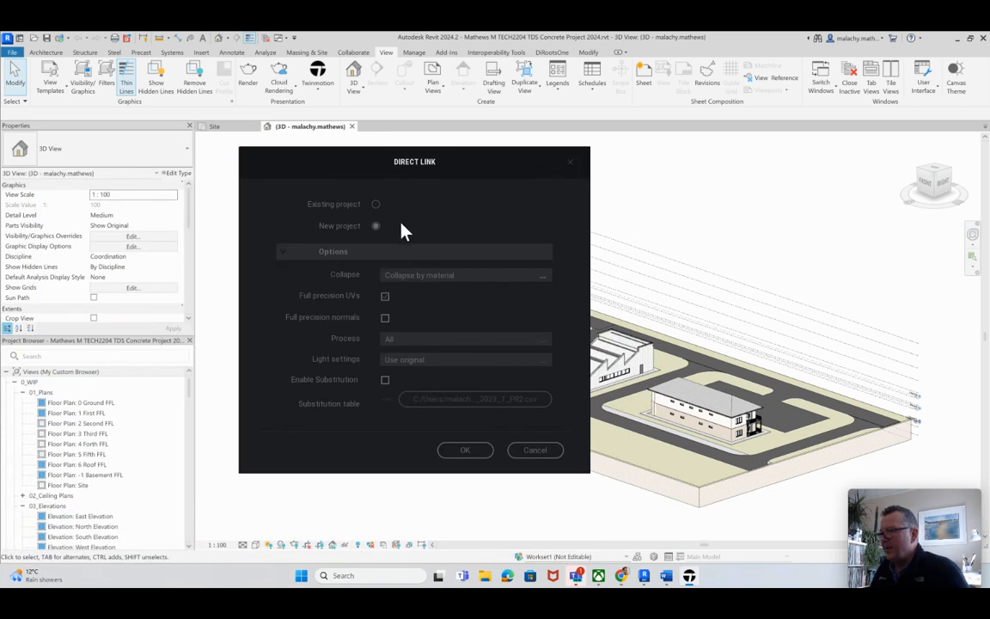
left_click(375, 204)
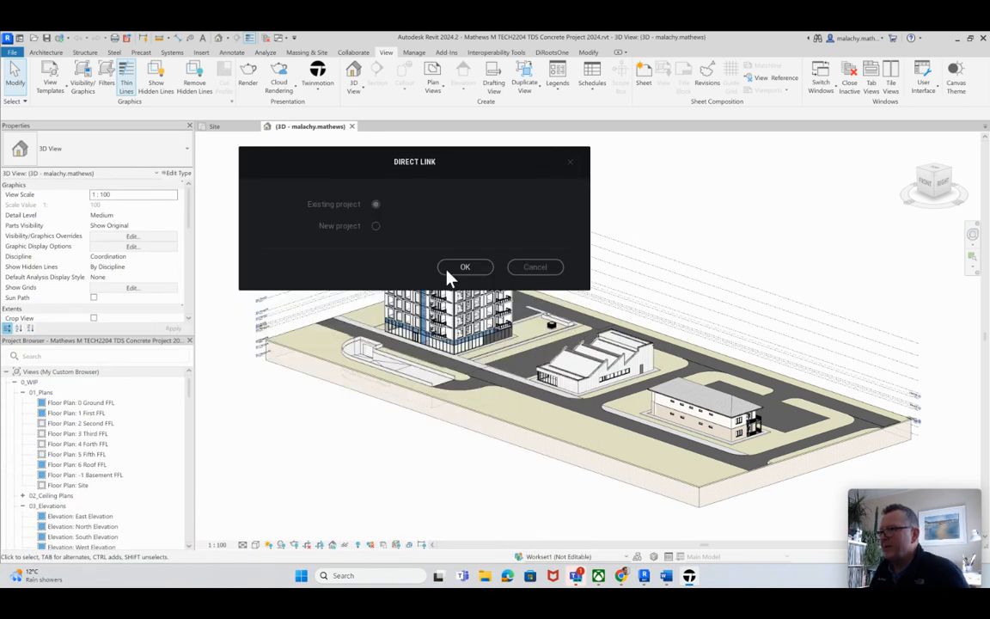
left_click(465, 270)
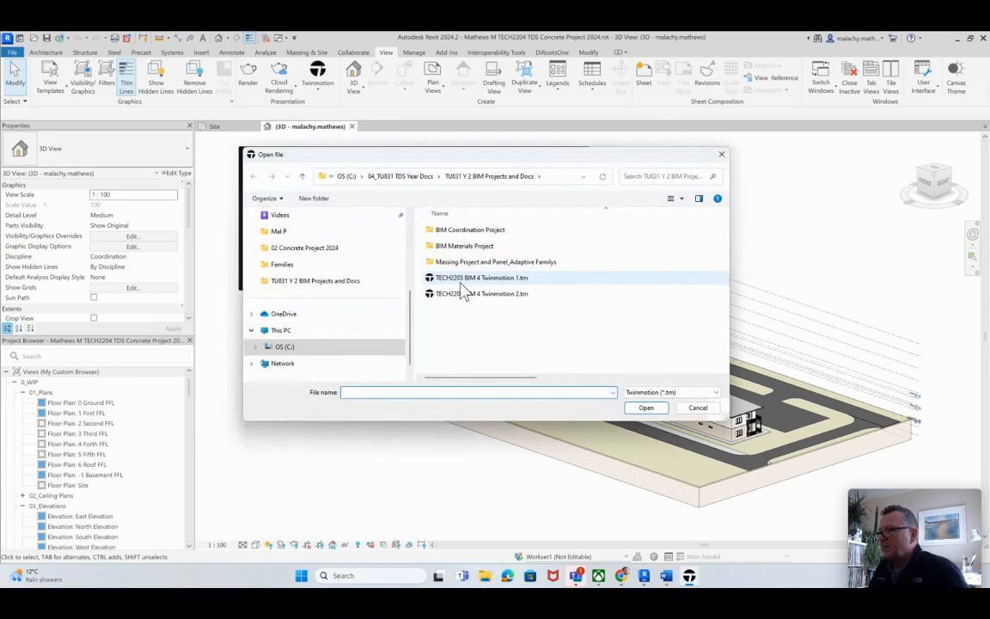
left_click(466, 294)
left_click(649, 409)
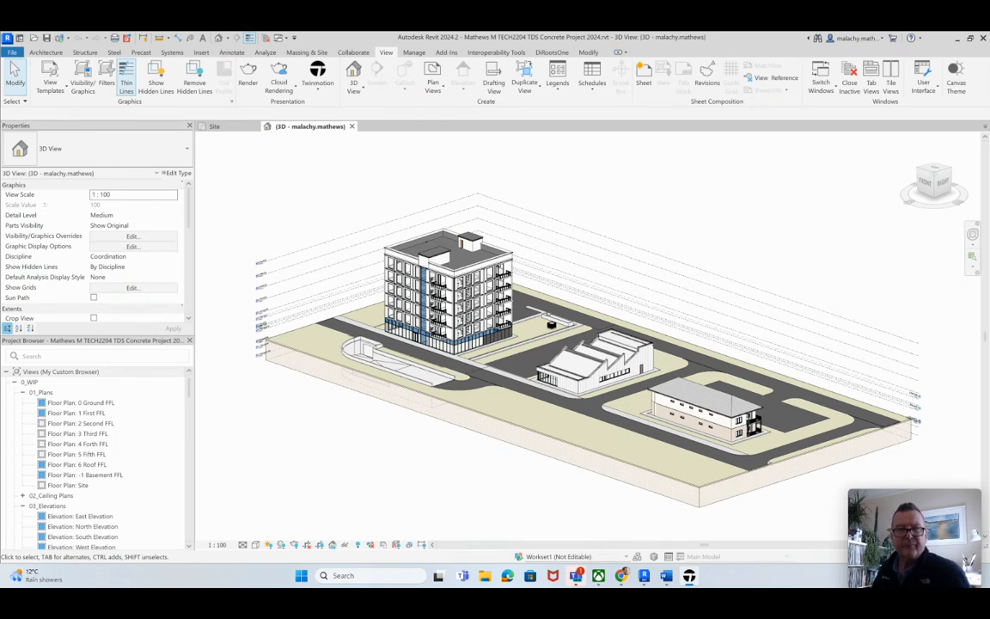
Dismiss the folder selection for the missing files and accept the missing files list without choosing a new path.
left_click_drag(0, 212, 530, 178)
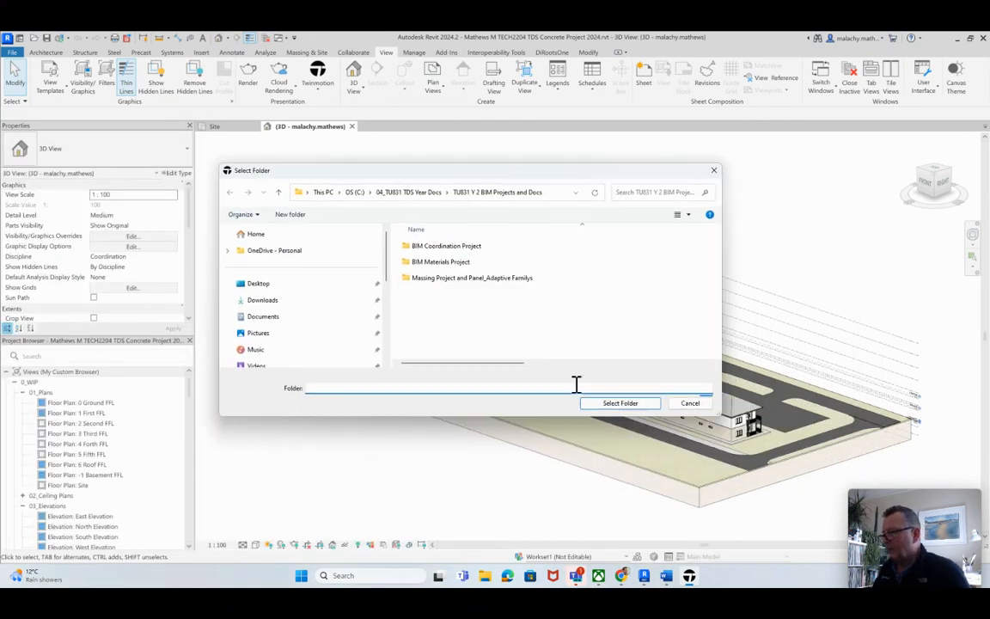
left_click(691, 405)
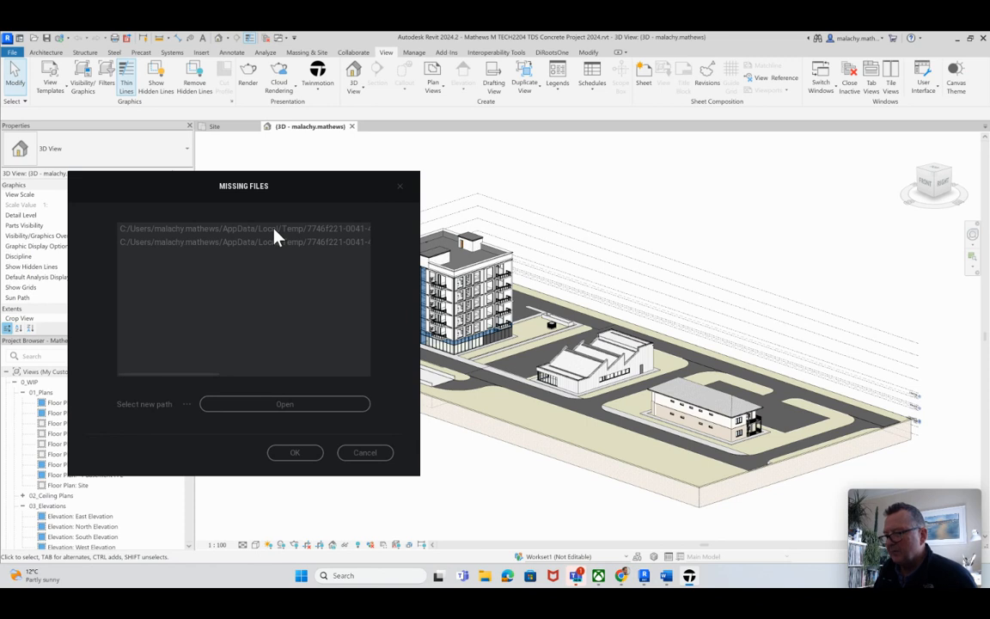
left_click(306, 457)
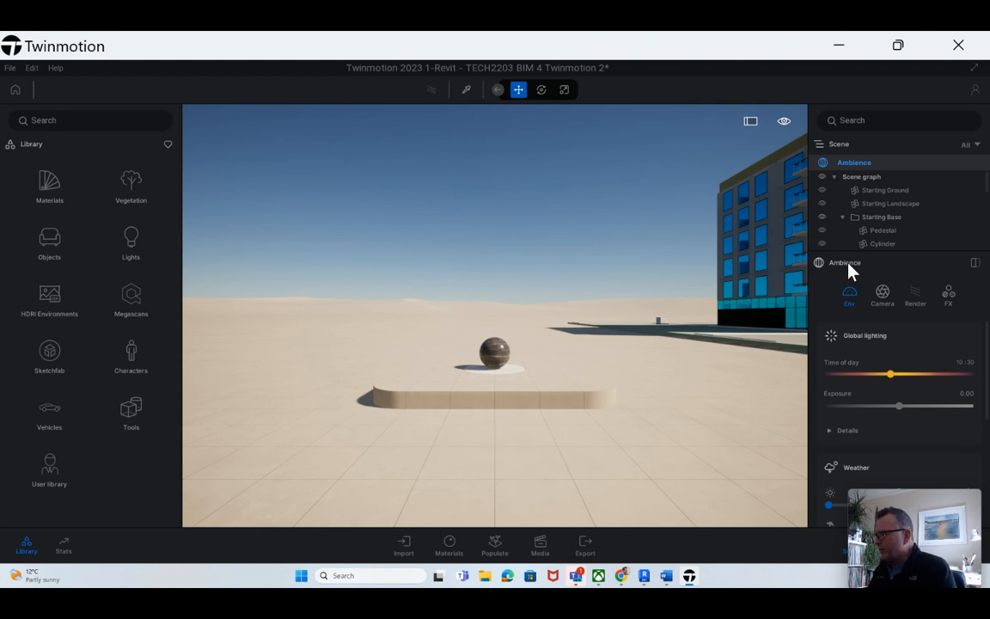
Hide and show again the Starting Base, Starting Landscape and Starting Ground in the scene graph, one at a time.
left_click(822, 218)
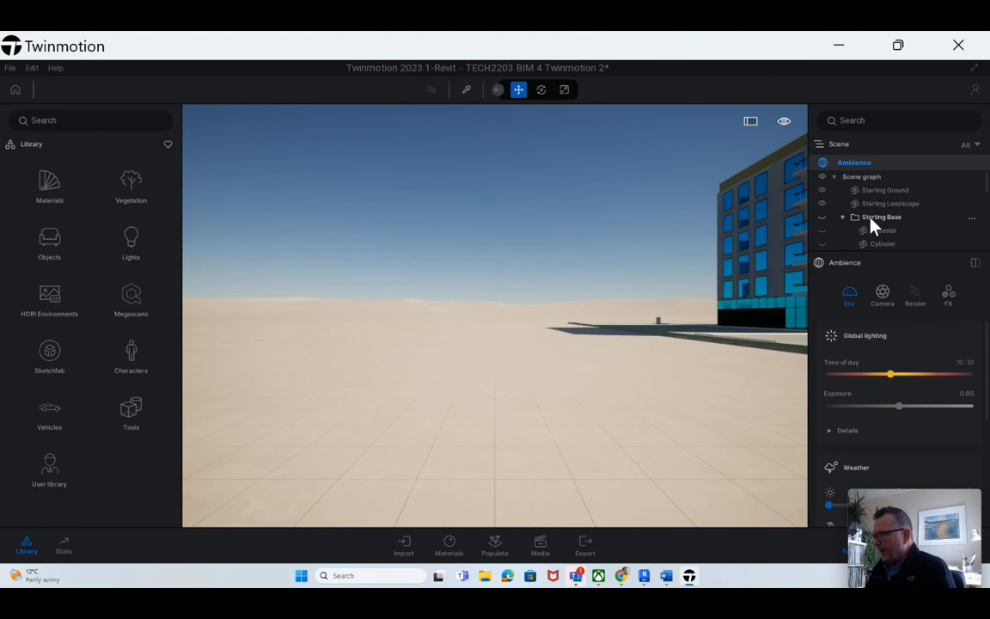
left_click(825, 218)
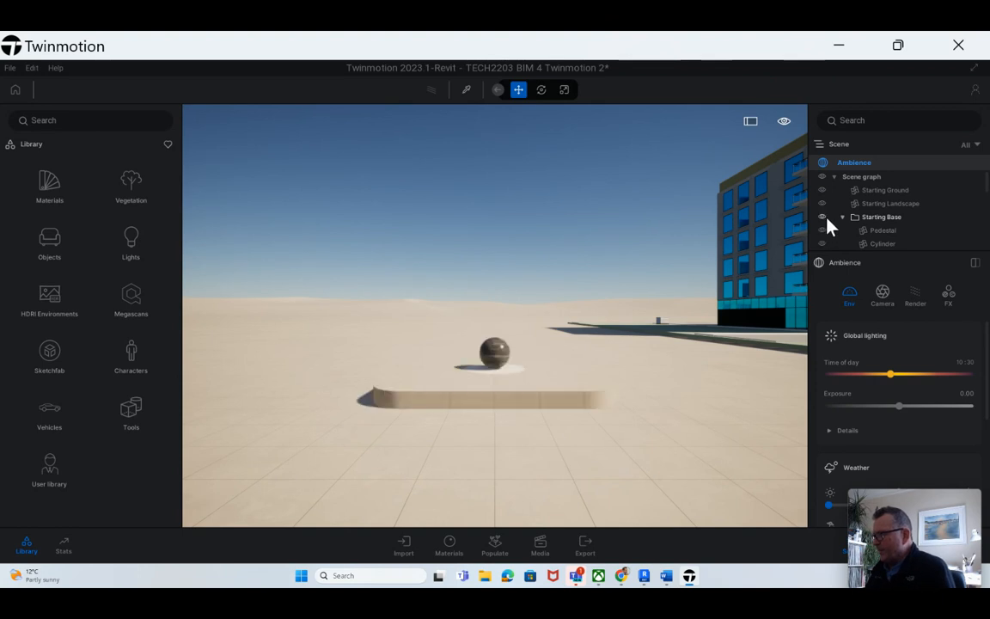
left_click(876, 205)
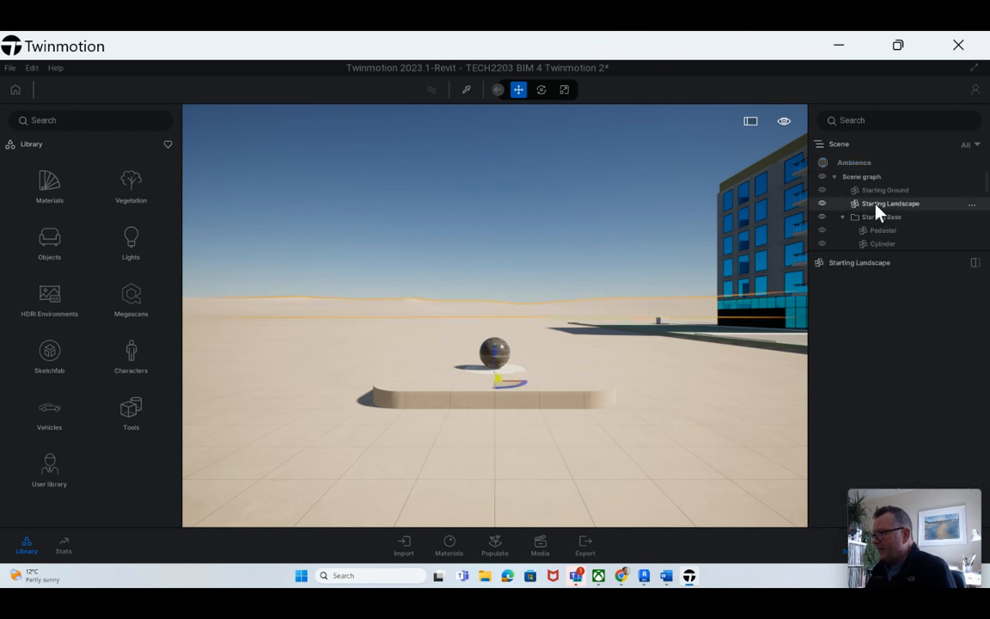
left_click(821, 204)
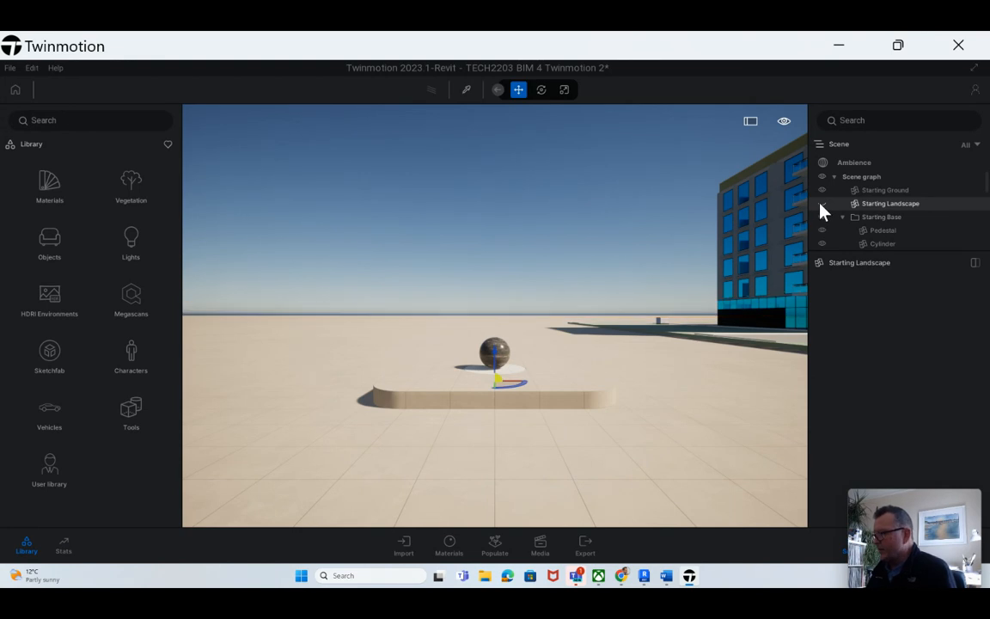
left_click(822, 206)
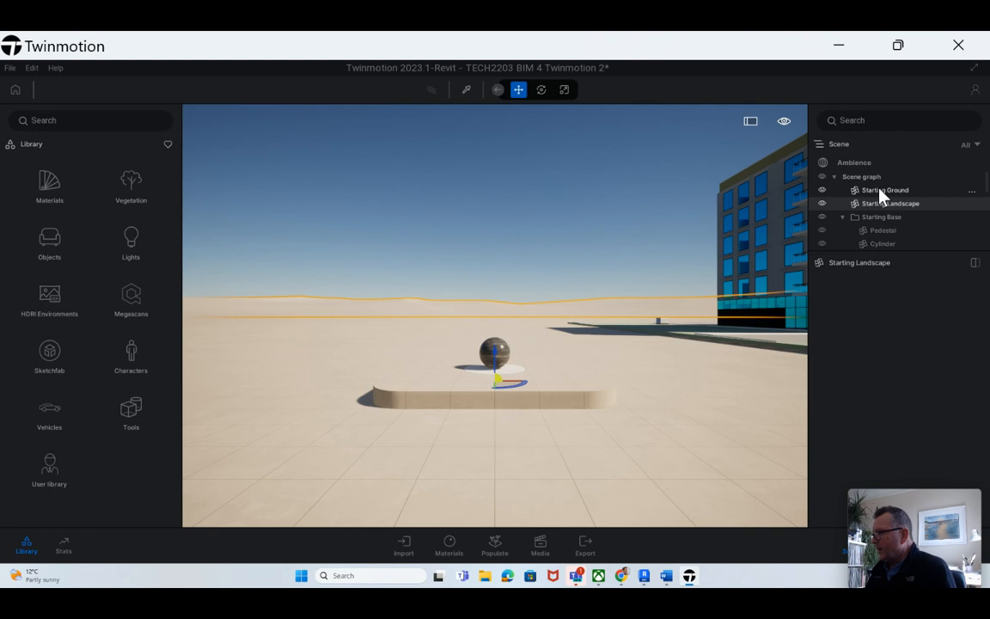
left_click(821, 191)
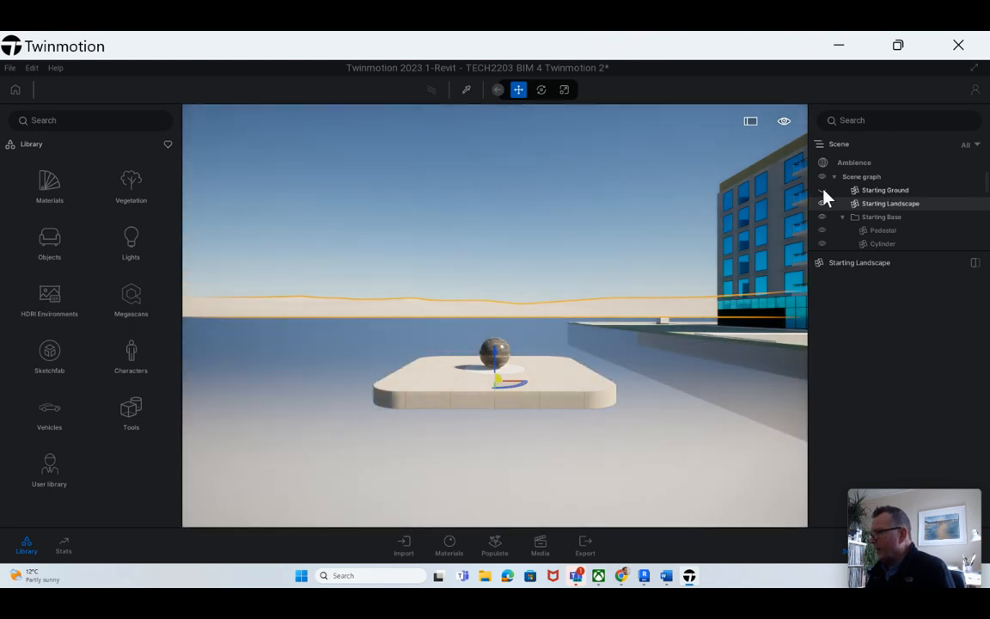
left_click(821, 191)
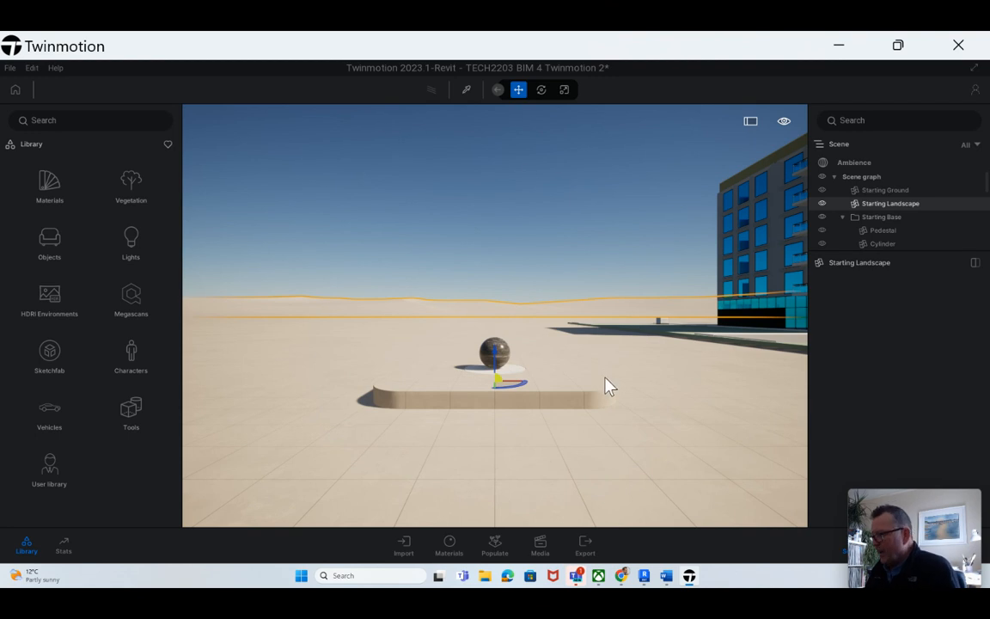
Examine the multi-storey building, its glazed ground floor and the curved ramp from a raised corner viewpoint.
middle_click_drag(624, 375, 879, 379)
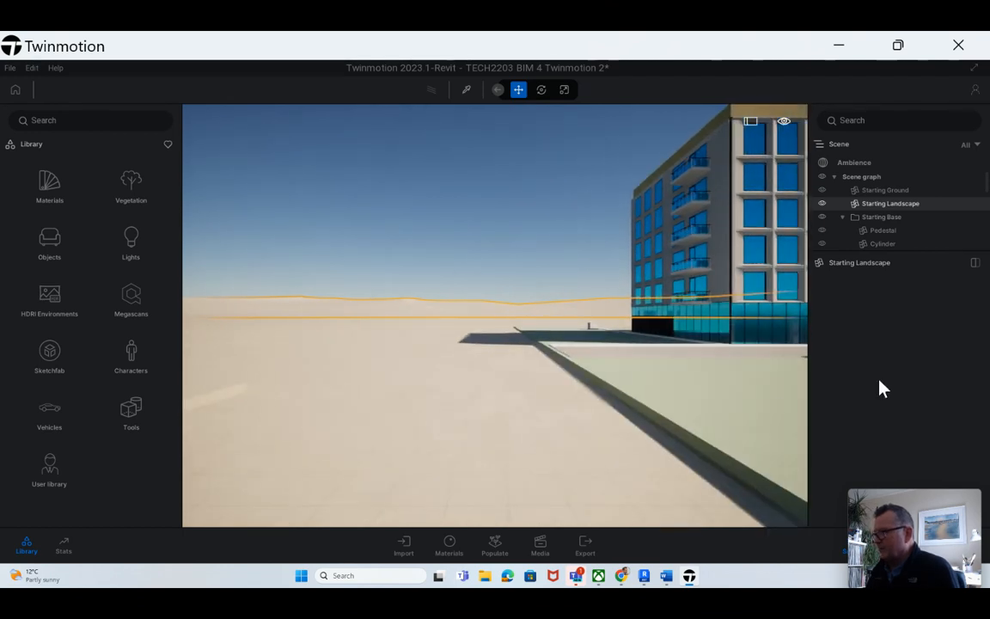
middle_click_drag(667, 344, 799, 351)
middle_click_drag(681, 347, 729, 348)
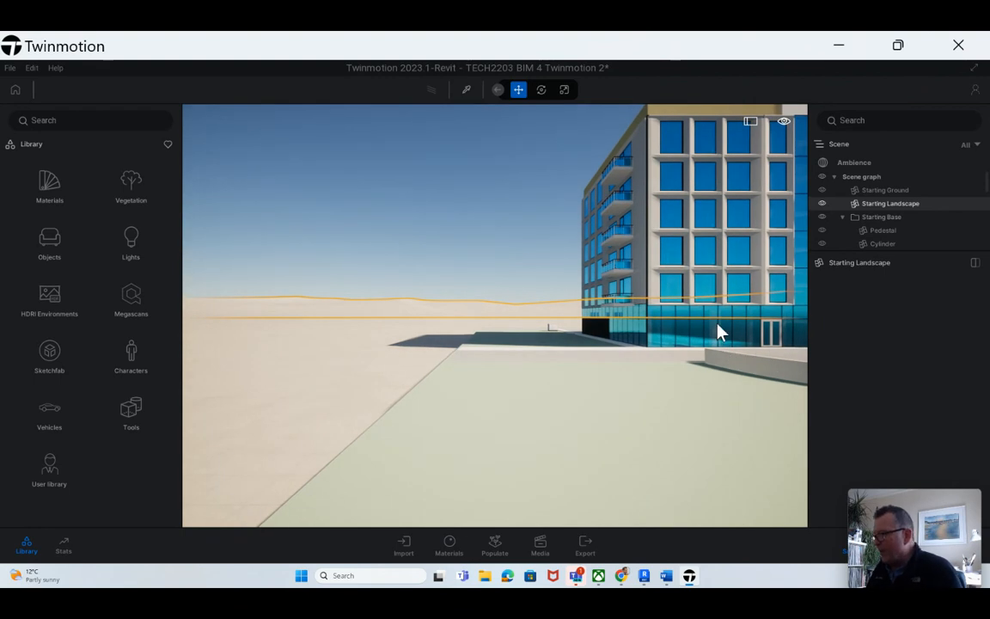
middle_click_drag(718, 324, 636, 337, "shift")
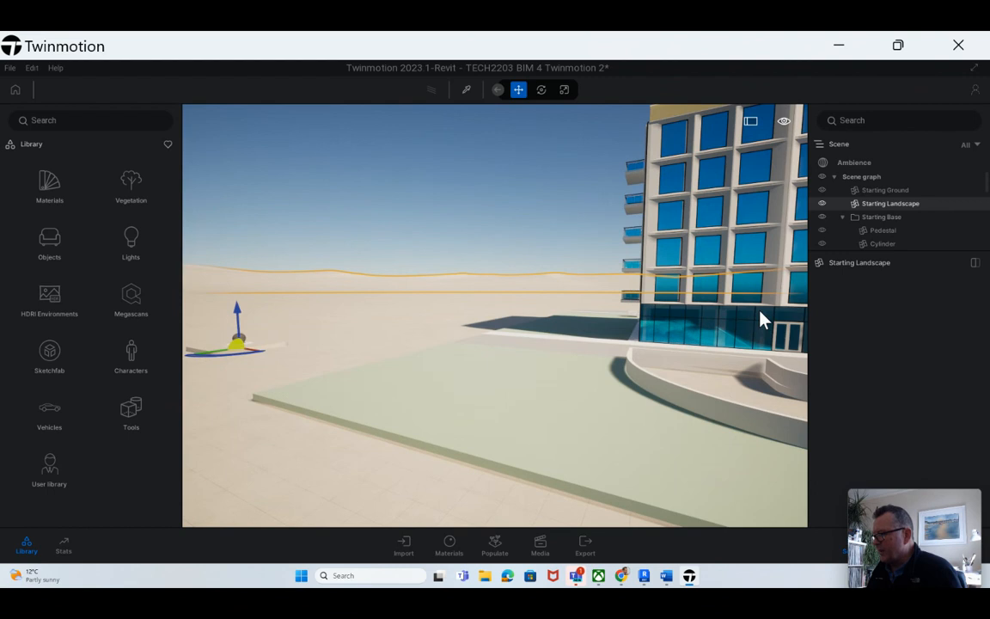
middle_click_drag(757, 310, 748, 361, "shift")
middle_click_drag(773, 322, 784, 322)
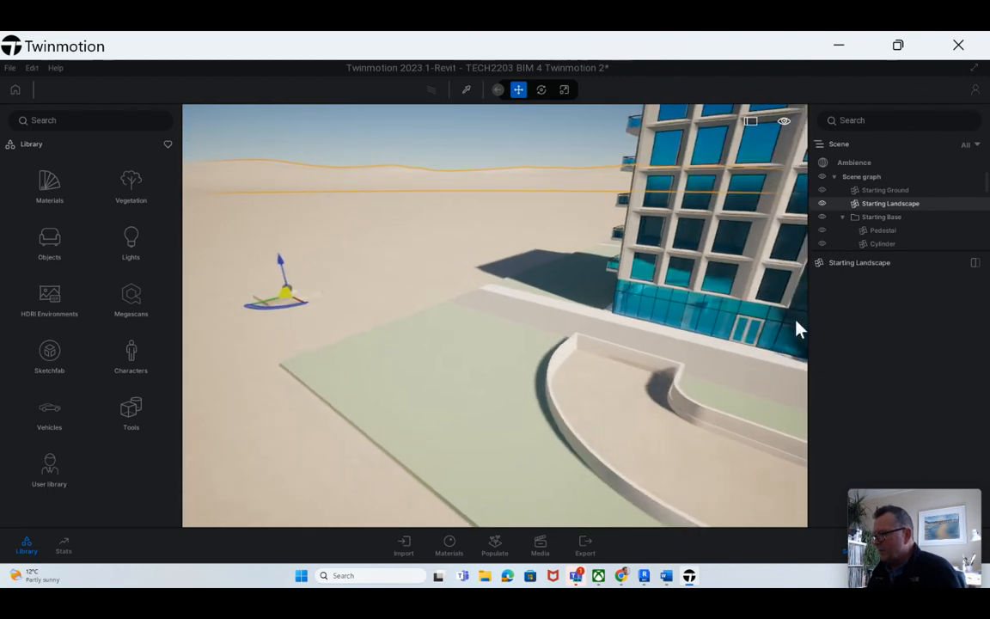
mouse_move(713, 385)
middle_mouse_down()
mouse_move(855, 402)
mouse_move(703, 399)
middle_mouse_up()
scroll(685, 393, "down", 3)
scroll(687, 396, "up", 4)
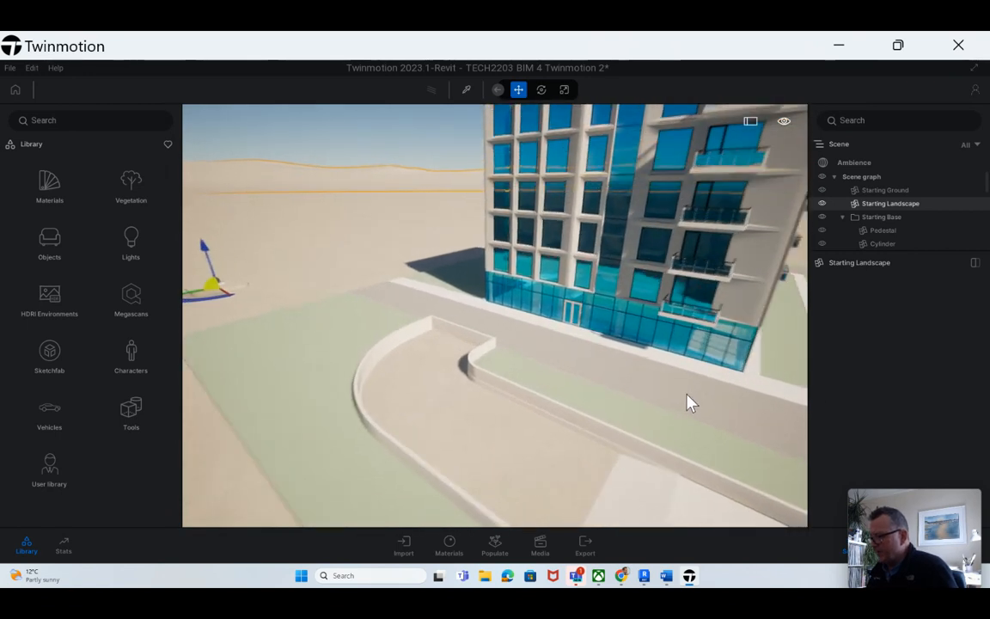
scroll(687, 404, "down", 5)
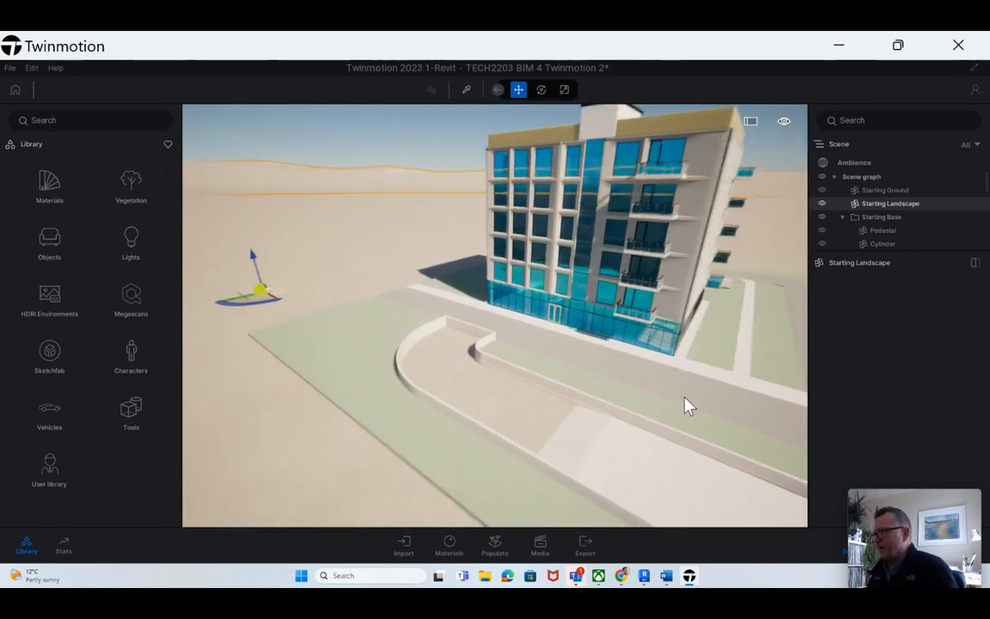
scroll(701, 401, "up", 2)
middle_click_drag(701, 392, 760, 375)
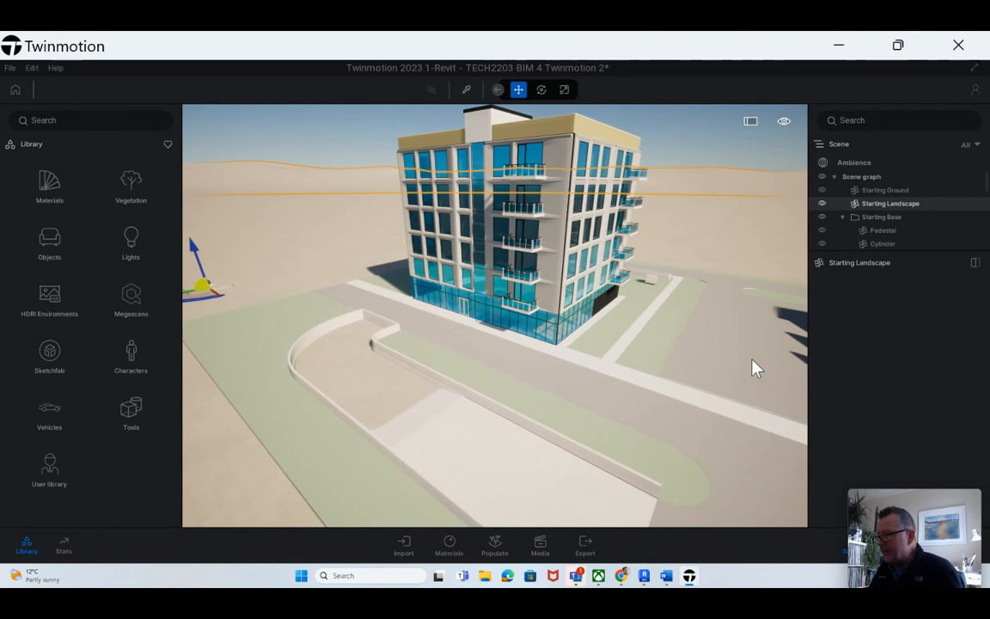
Examine the multi-storey building at close range and the whole site with its three buildings from a distance.
key("w")
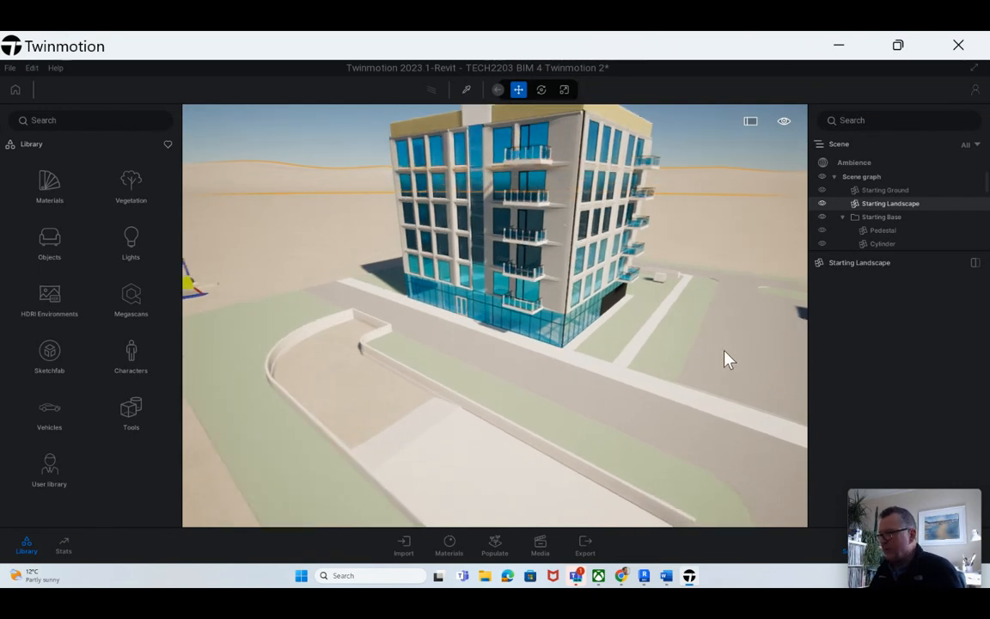
key("a")
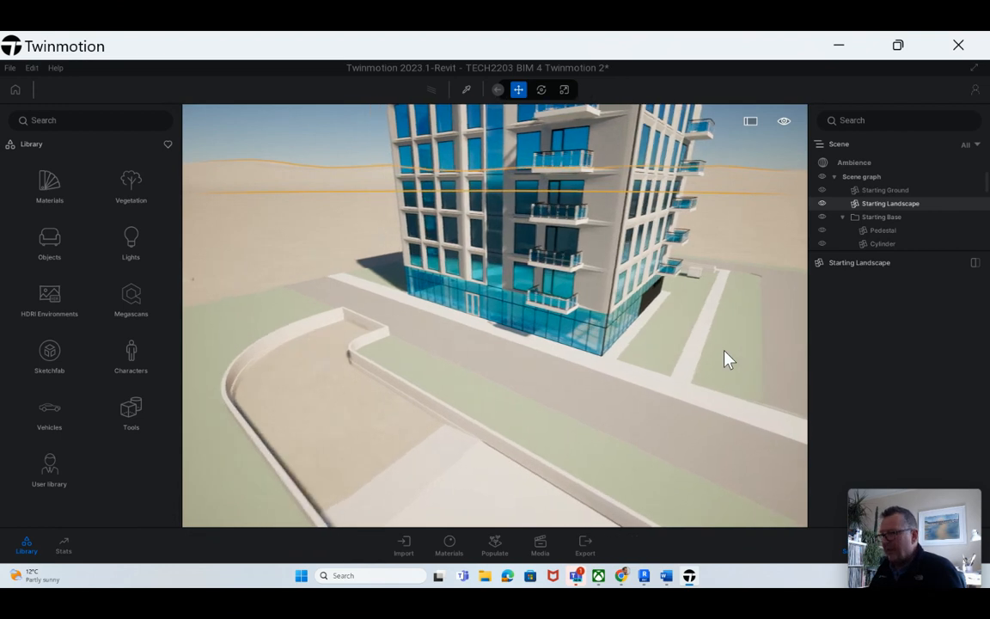
key("d")
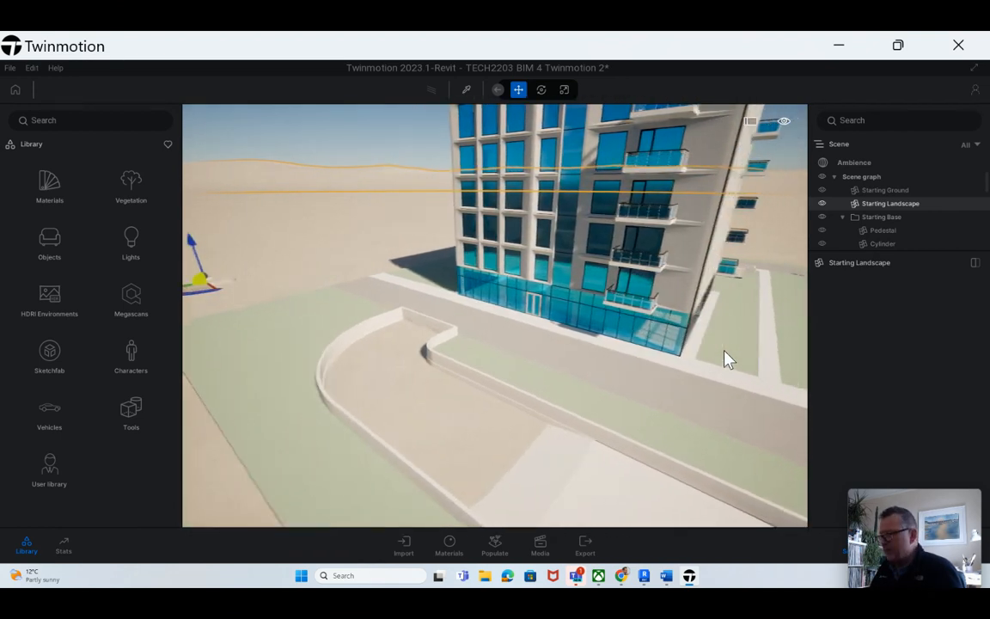
key("s")
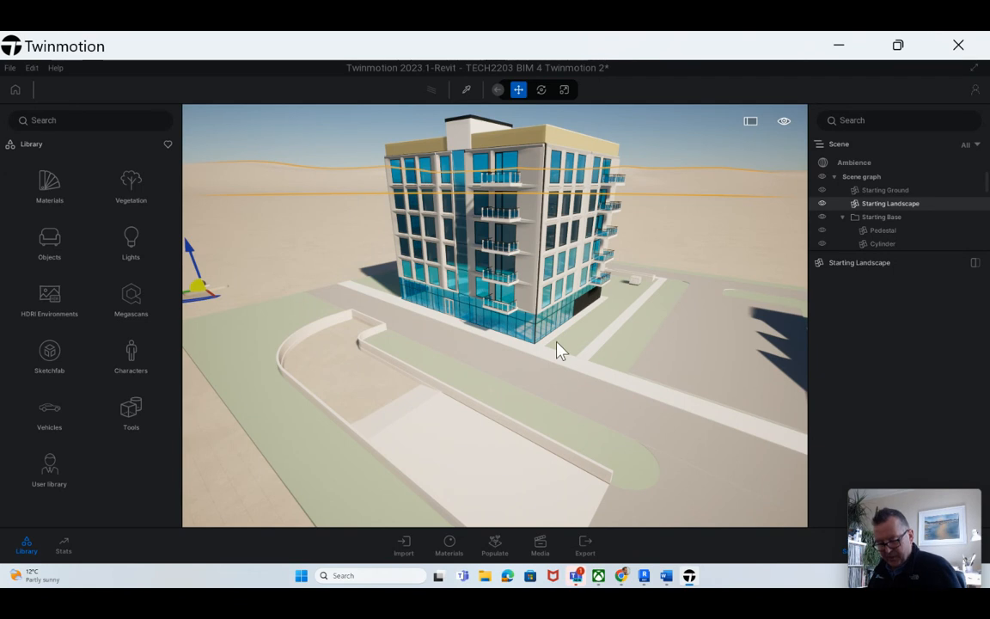
scroll(557, 351, "up", 5)
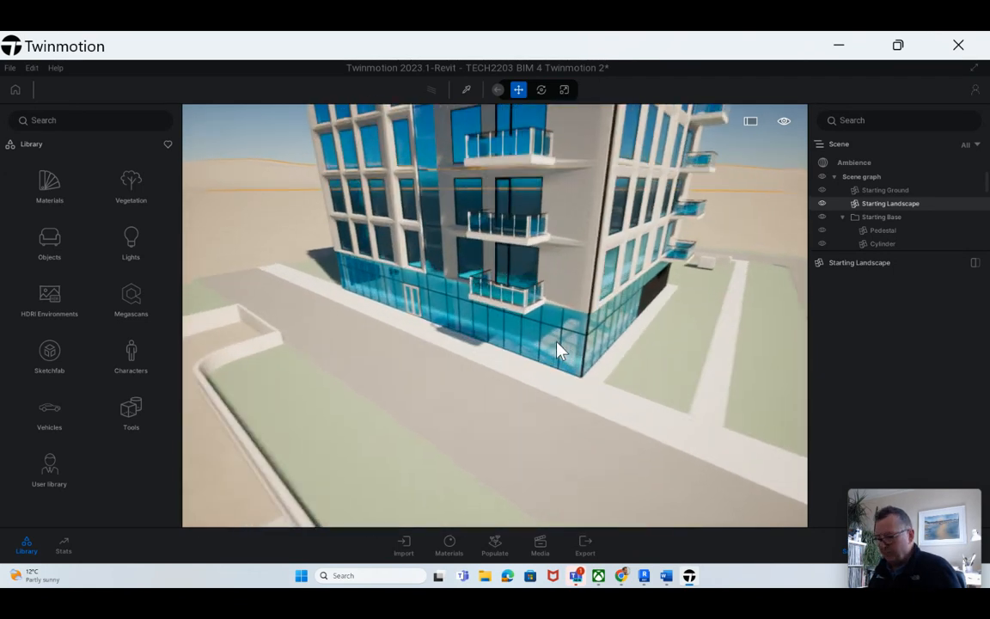
scroll(557, 351, "down", 6)
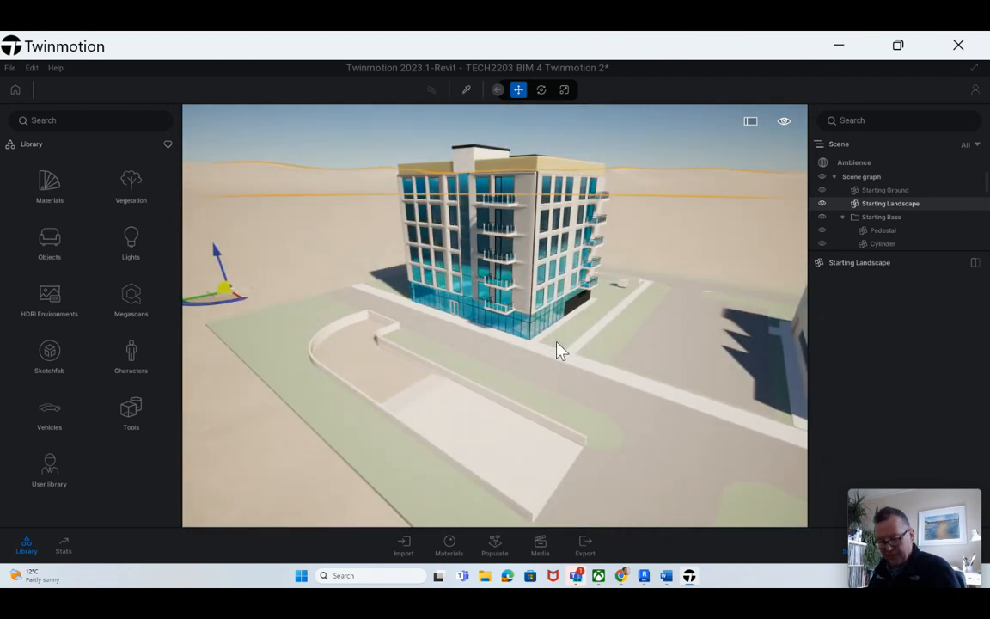
scroll(557, 351, "up", 5)
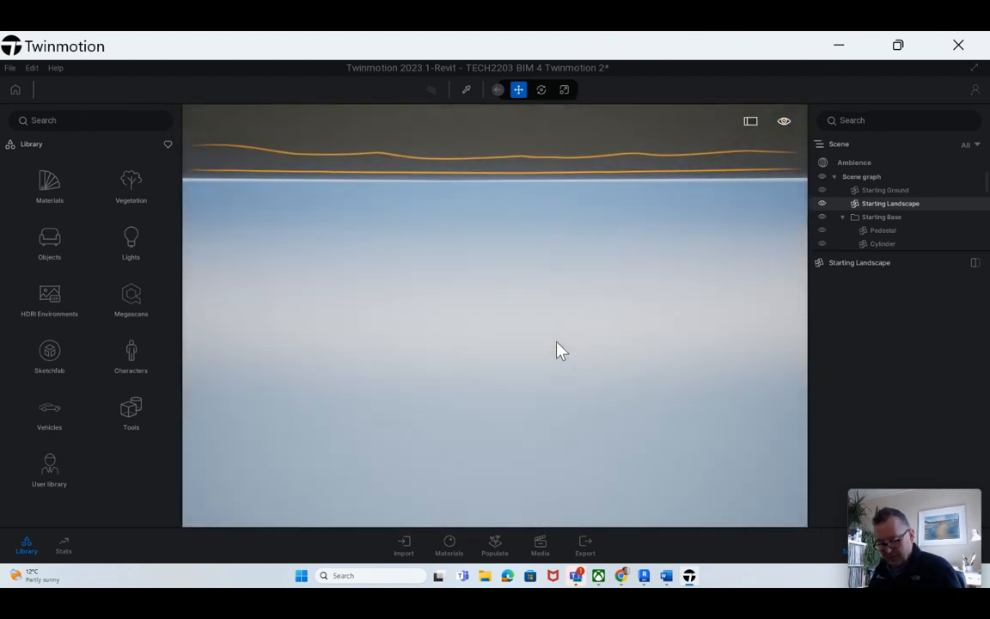
scroll(556, 342, "down", 6)
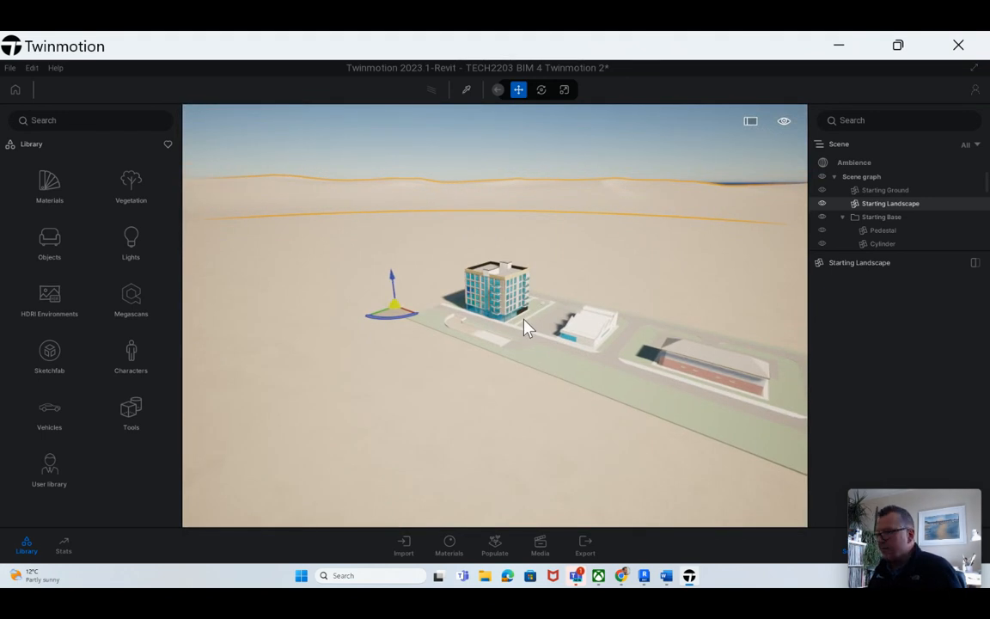
scroll(524, 320, "up", 1)
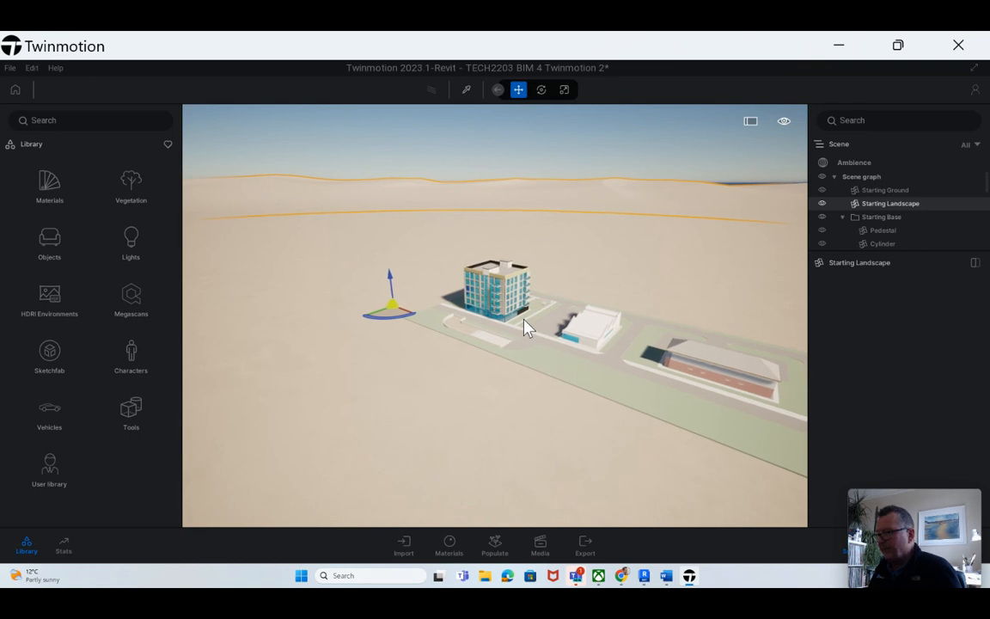
scroll(524, 322, "up", 3)
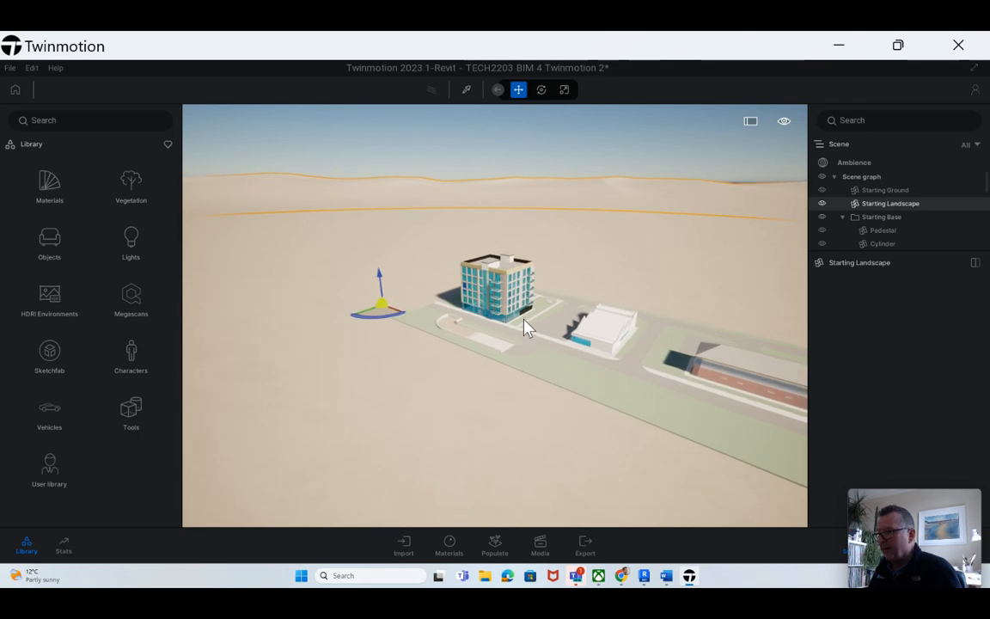
scroll(566, 283, "up", 5)
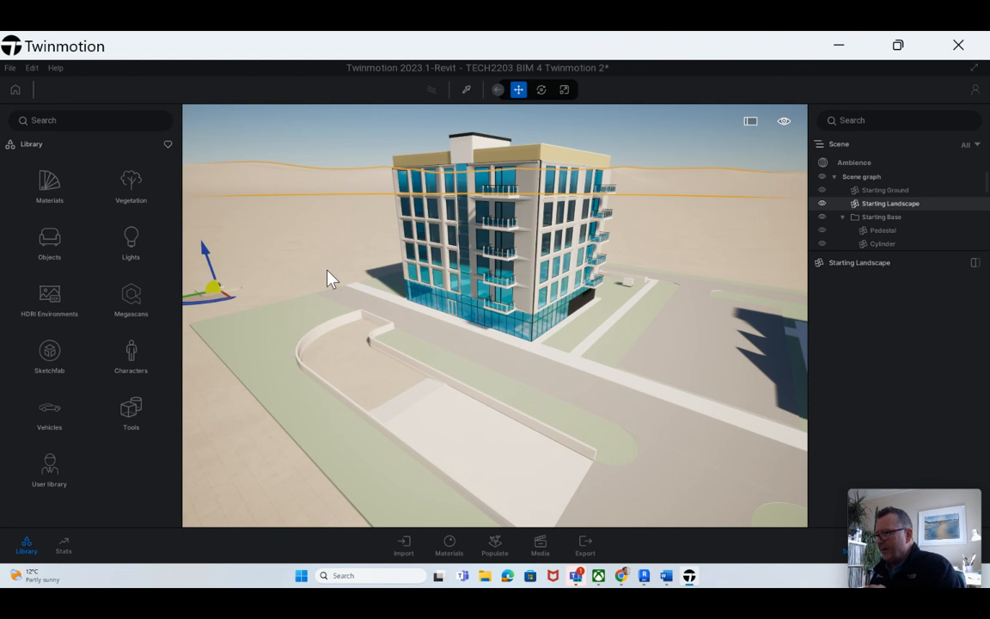
scroll(453, 318, "down", 2)
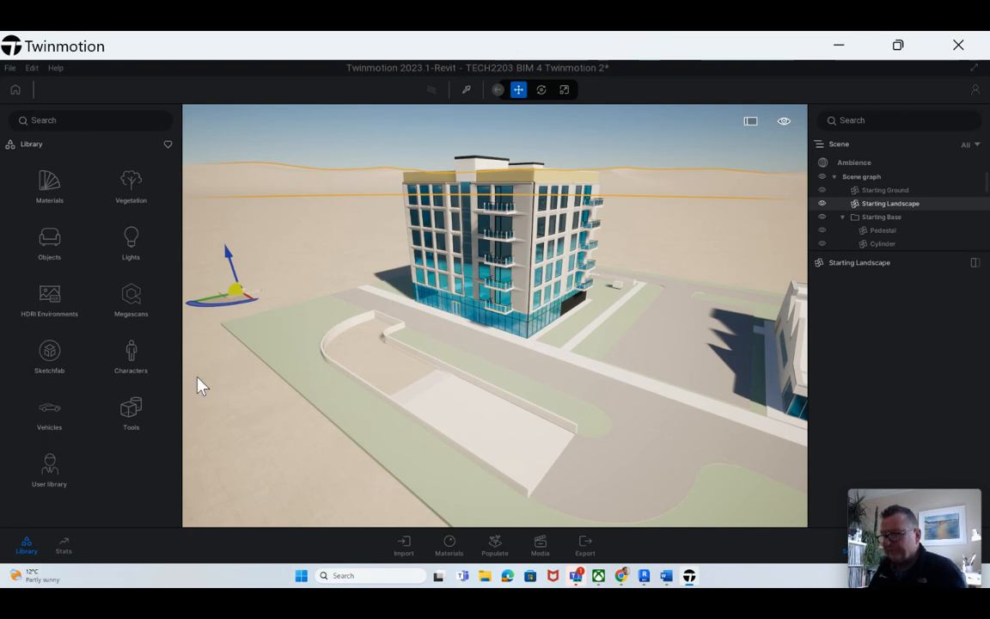
Display the scene's performance statistics below the library.
left_click(65, 547)
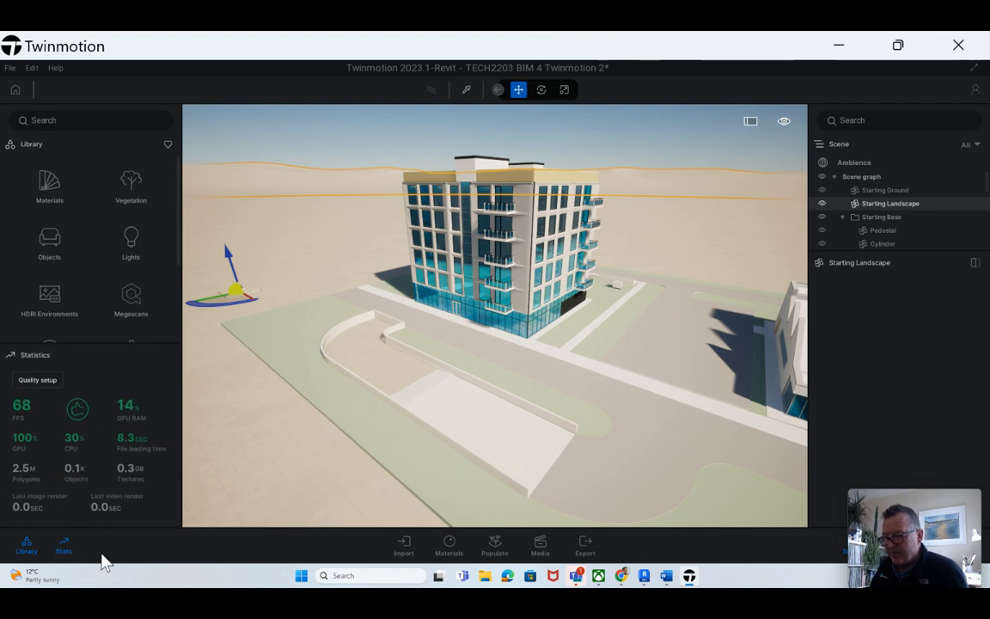
Hide the scene statistics and lower the Starting Ground so that the curved ramp's recess is exposed.
left_click(69, 548)
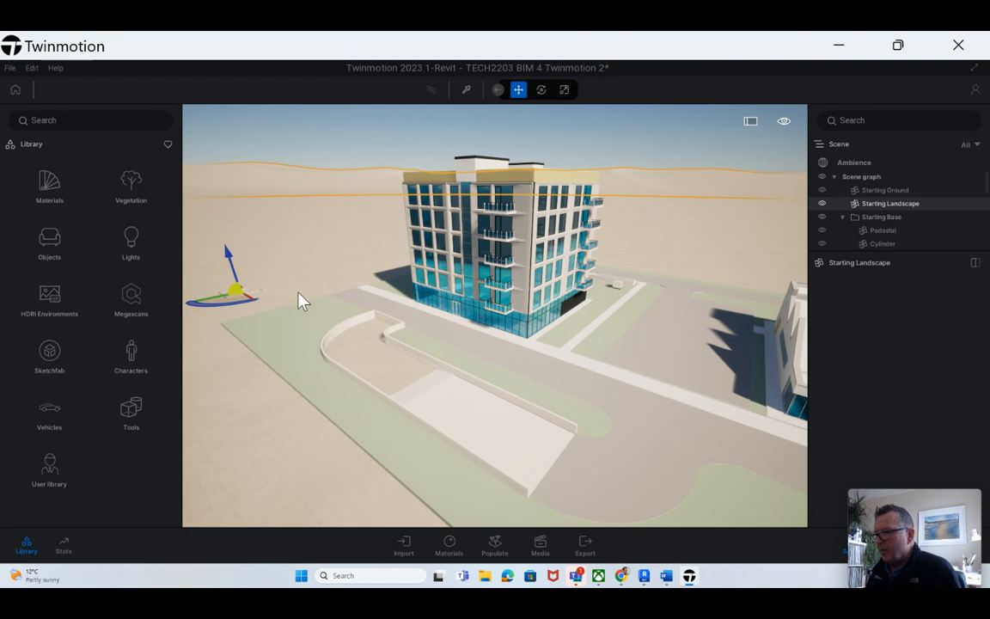
left_click_drag(232, 264, 234, 273)
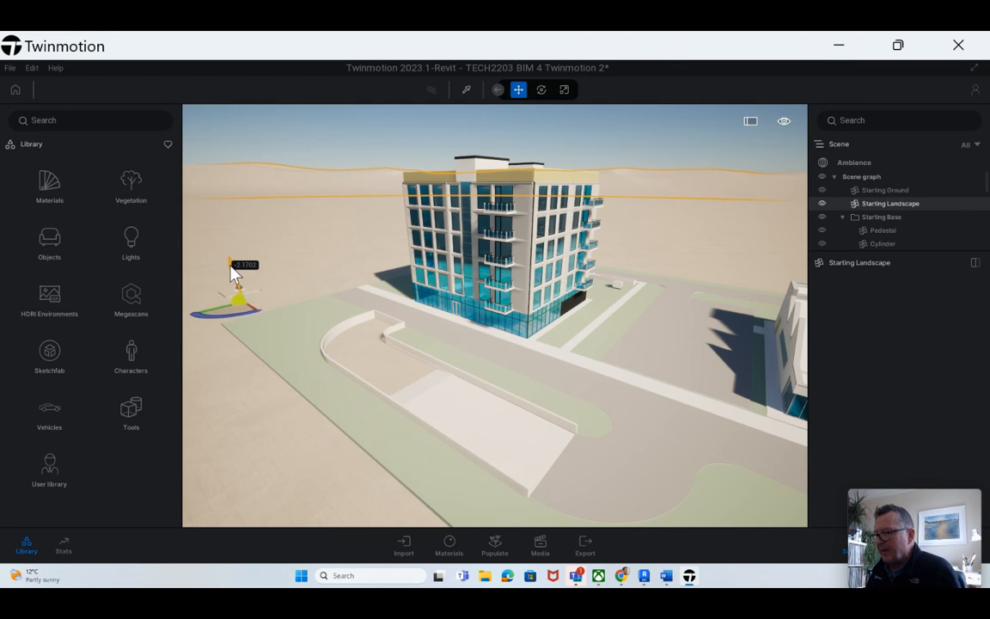
left_click(263, 265)
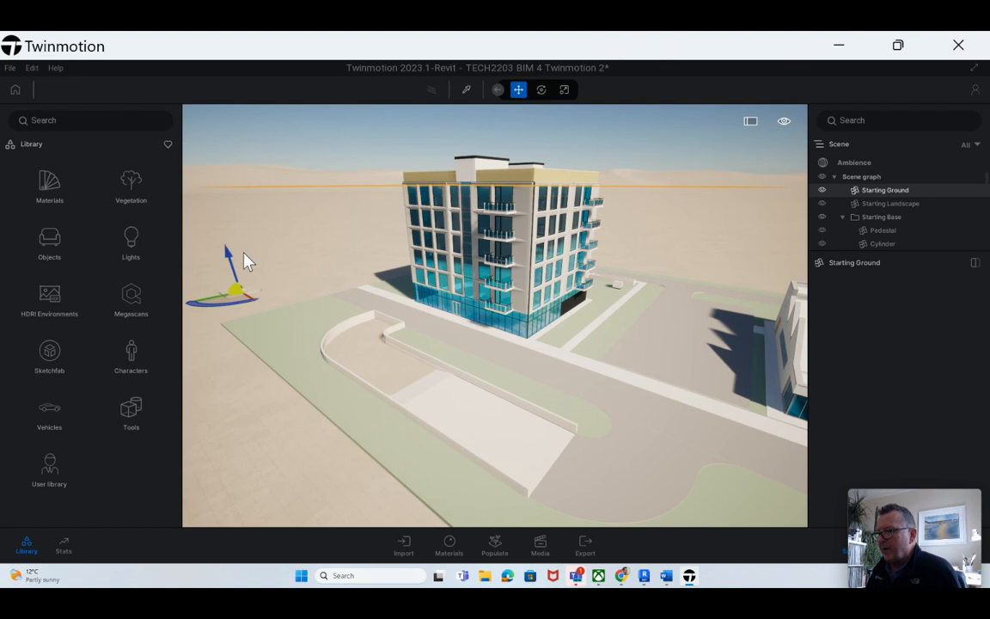
left_click_drag(226, 246, 231, 264)
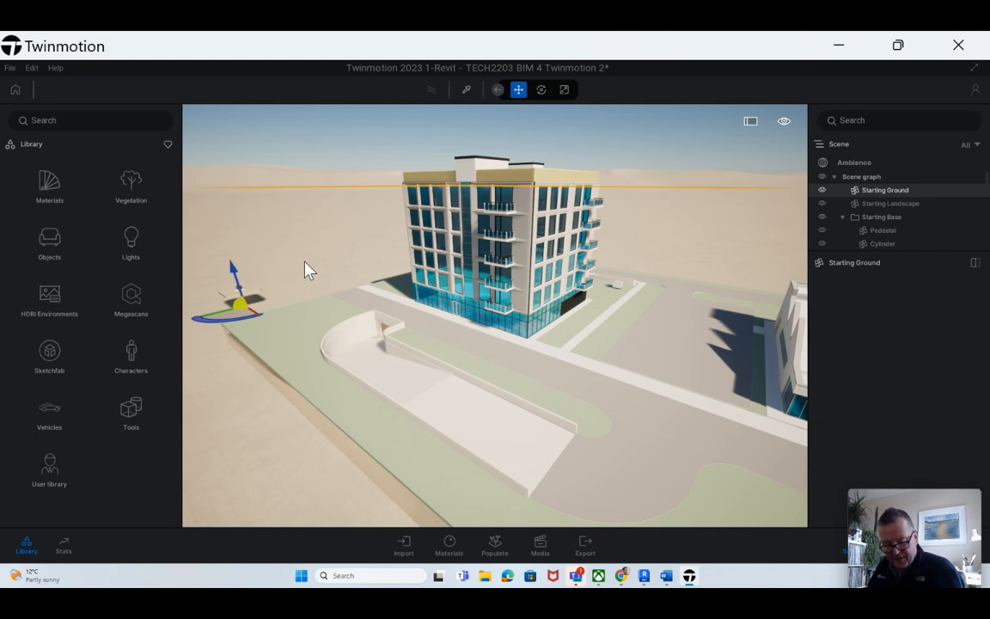
Examine how the site slab sits above the lowered ground, from far away and from a low corner viewpoint.
key("f")
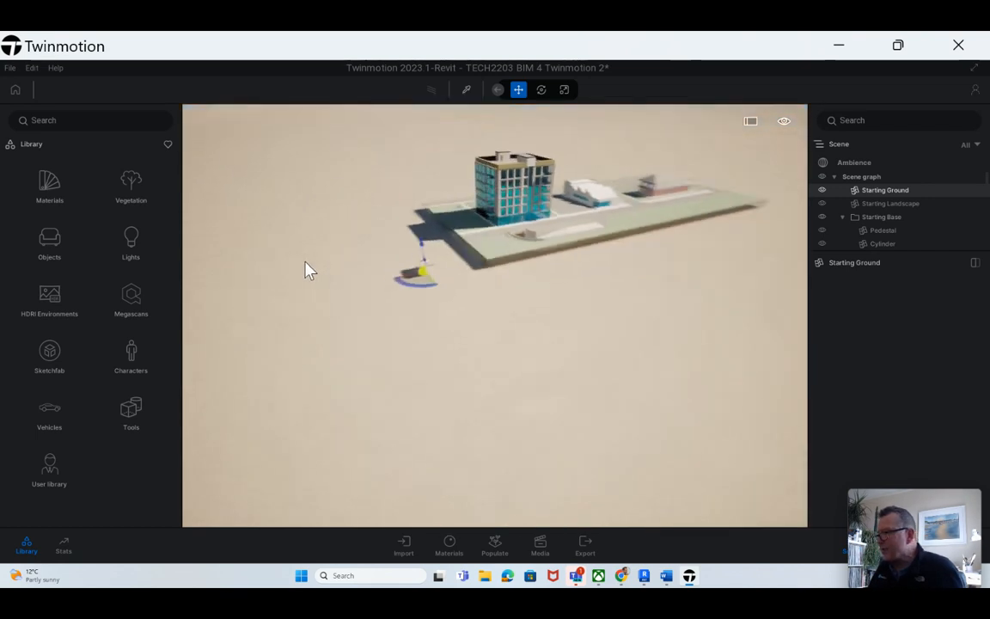
scroll(547, 147, "up", 1)
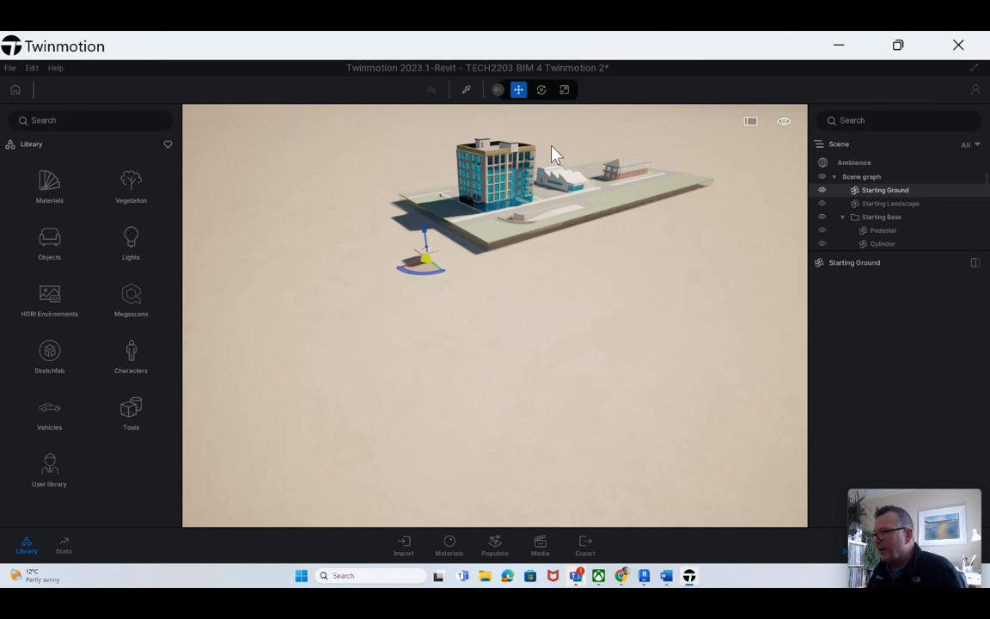
scroll(555, 148, "up", 1)
key("w")
key("e")
key("w")
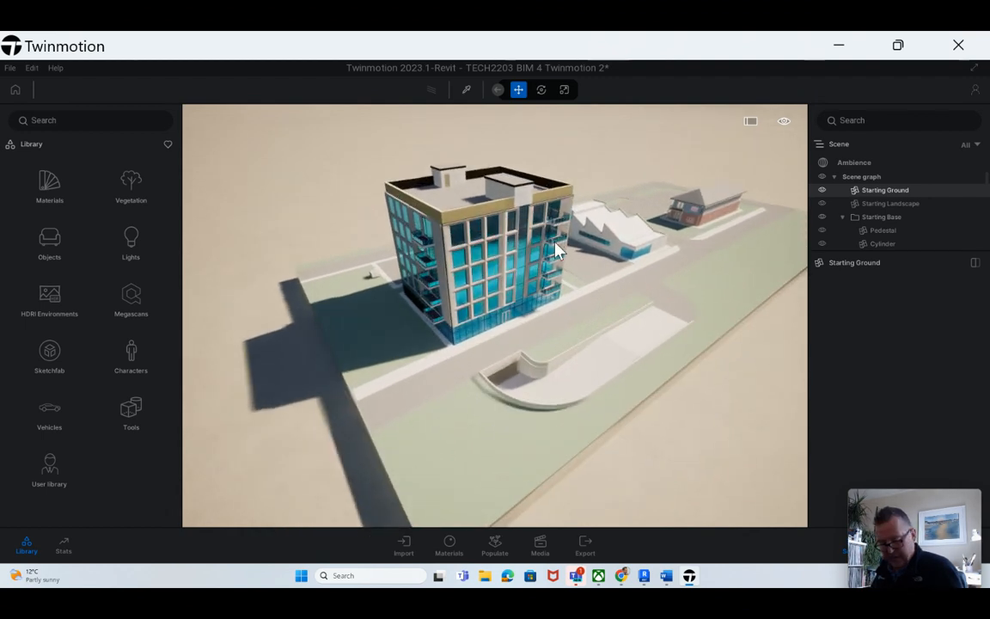
middle_click_drag(553, 245, 547, 275, "shift")
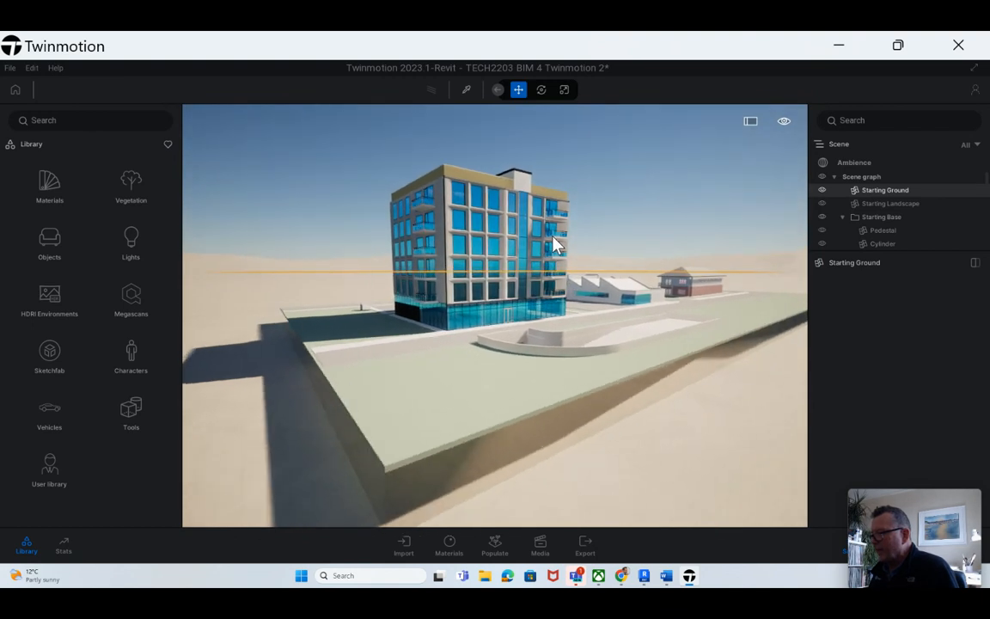
middle_click_drag(456, 351, 573, 292, "shift")
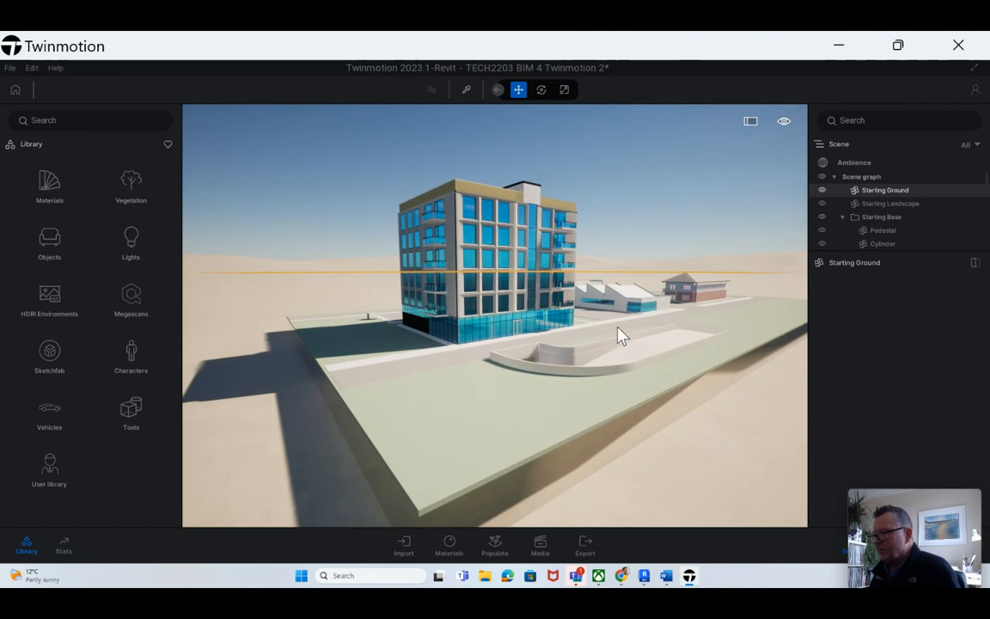
Frame the multi-storey building's corner with the curved ramp in front and save the view as a new media image.
scroll(653, 275, "up", 3)
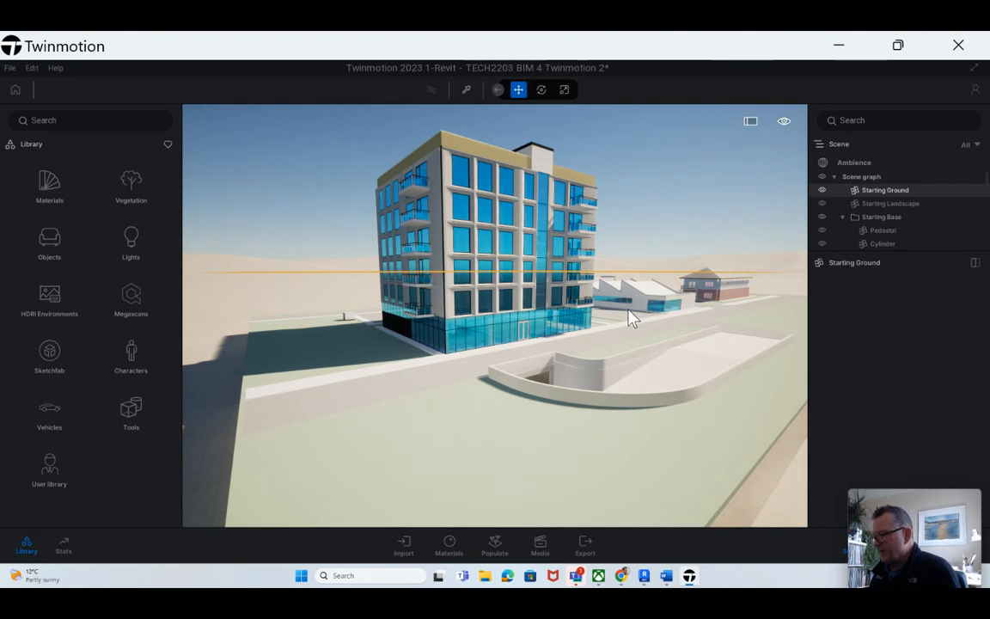
key("a")
key("d")
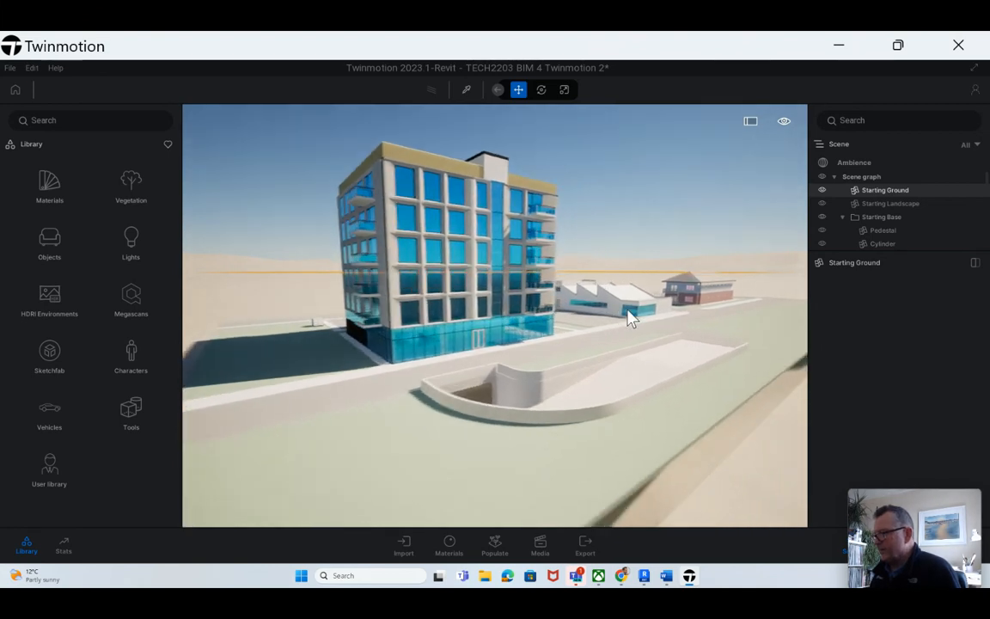
key("a")
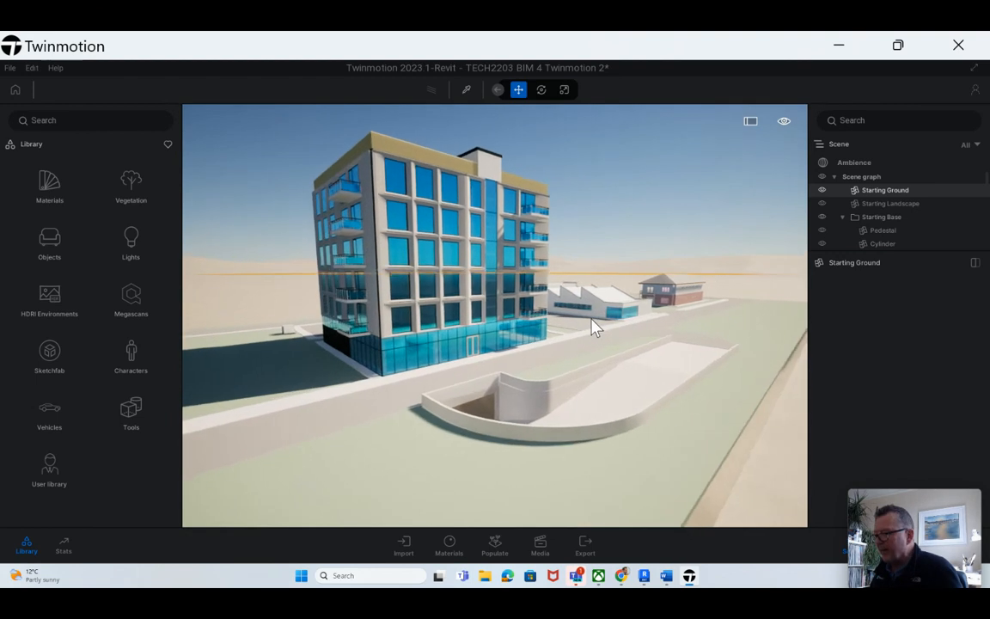
key("q")
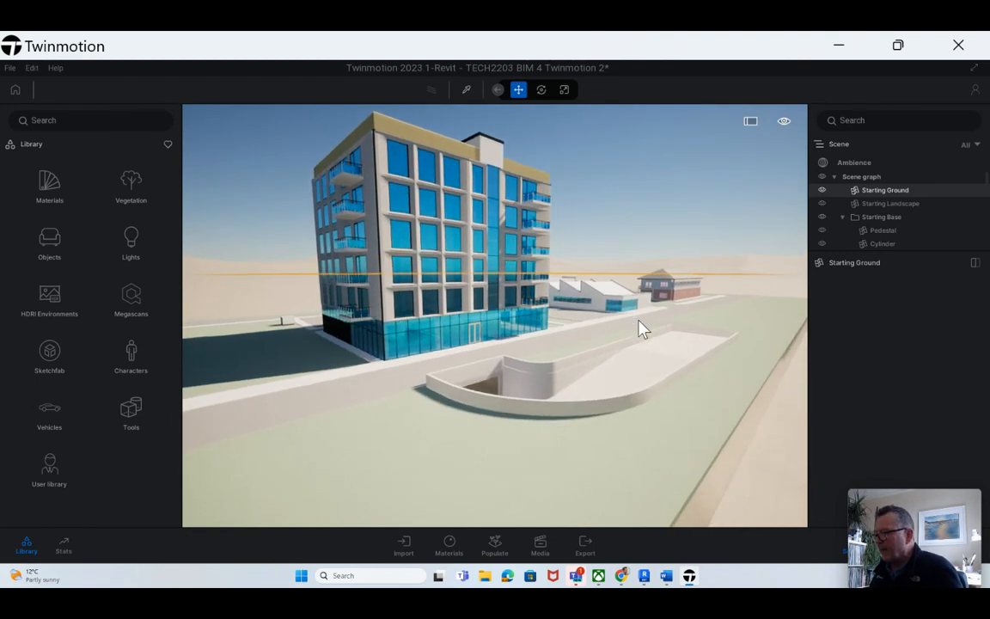
key("e")
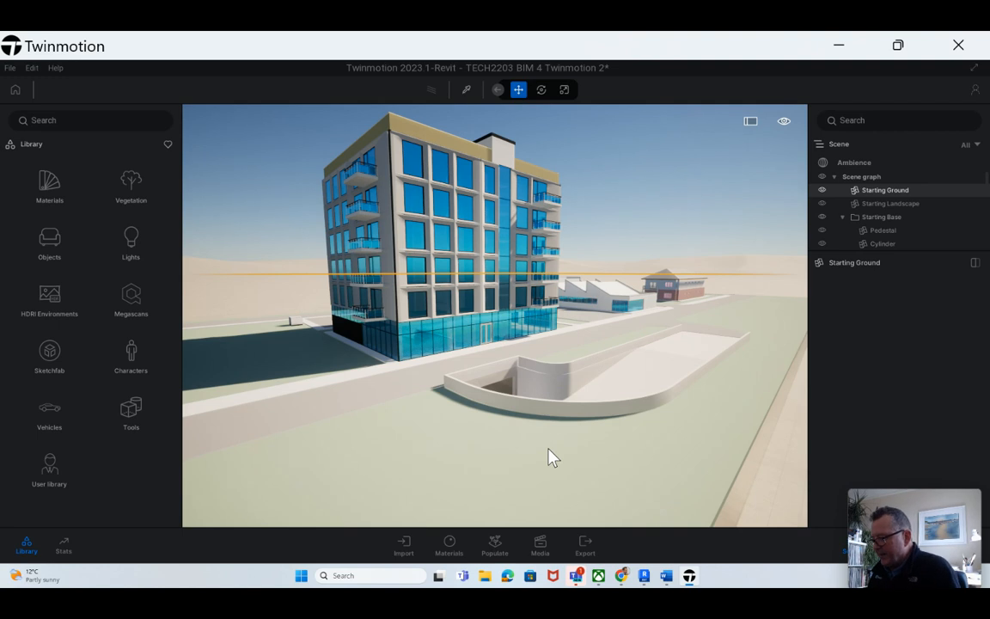
left_click(540, 547)
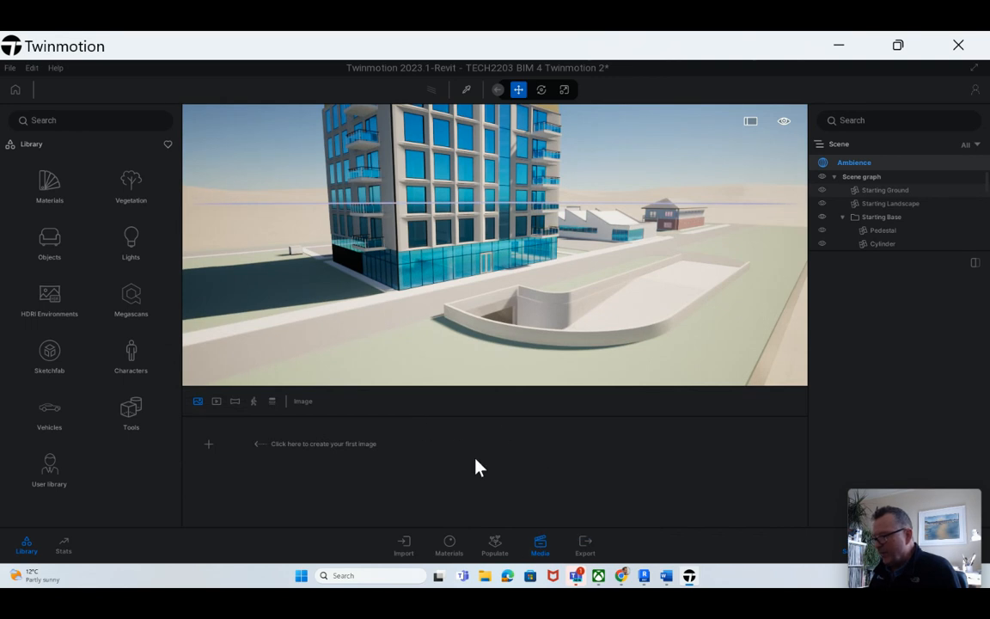
left_click(209, 445)
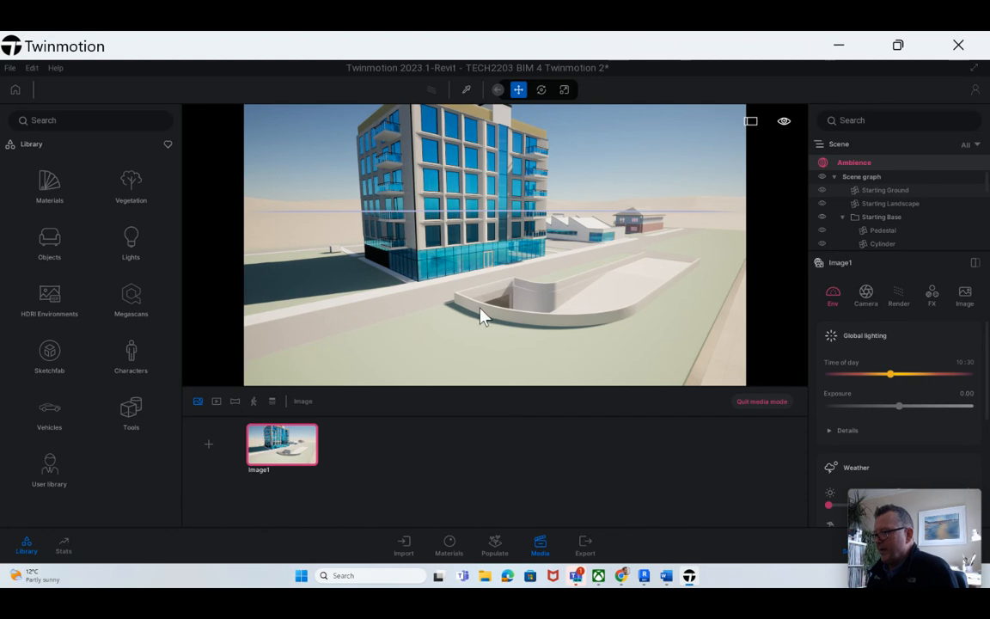
Raise the viewpoint so the building's roofline is in frame and update Image1 with this view.
key("e")
mouse_move(315, 431)
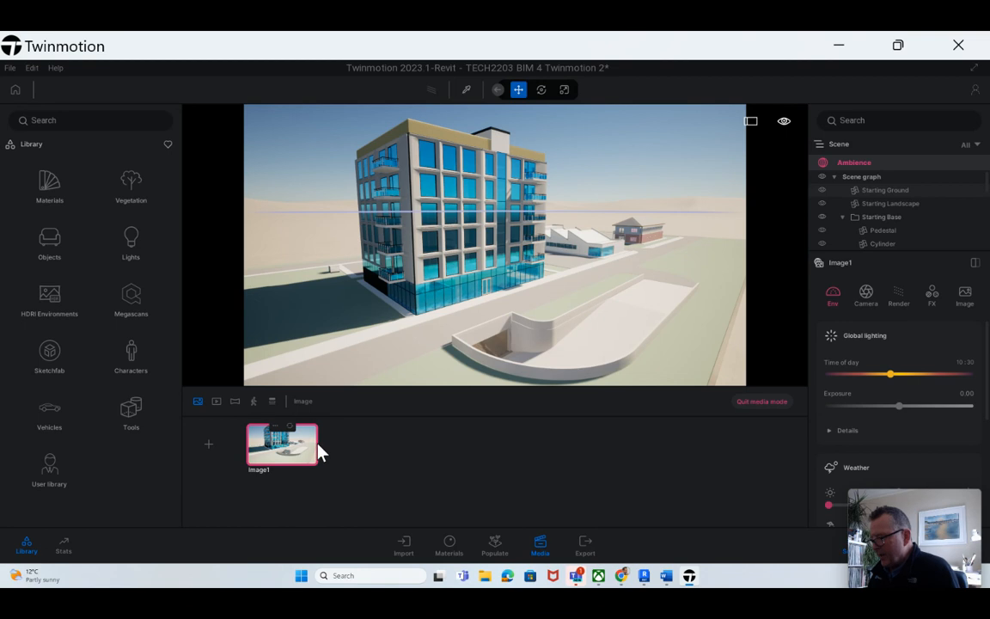
left_click(289, 426)
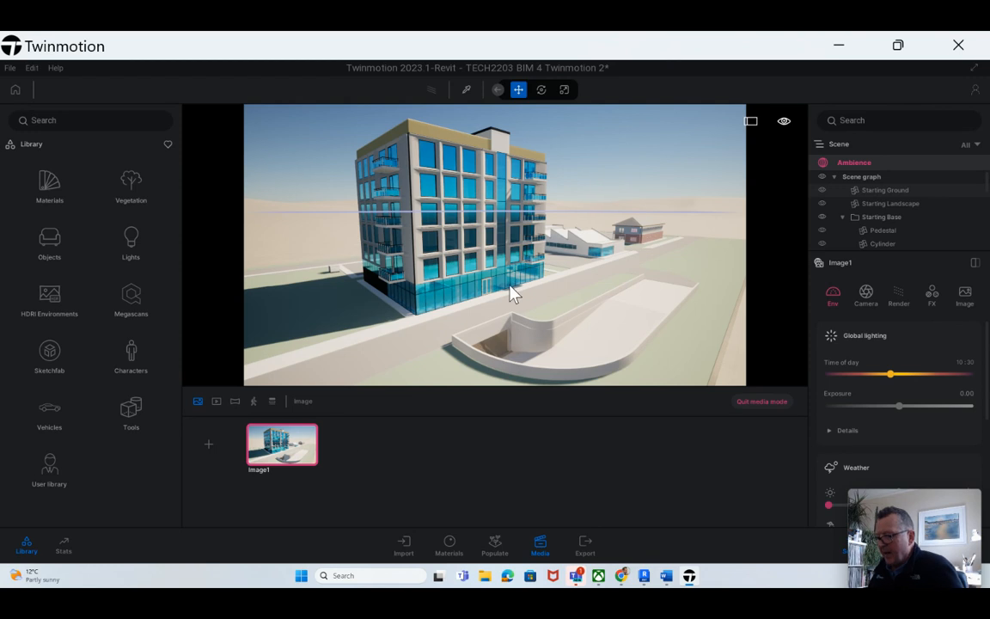
Examine the site from increasing distance until all of it is small within the surrounding landscape.
left_click_drag(481, 293, 344, 298)
middle_click_drag(323, 292, 455, 297)
scroll(513, 287, "down", 1)
scroll(419, 275, "down", 2)
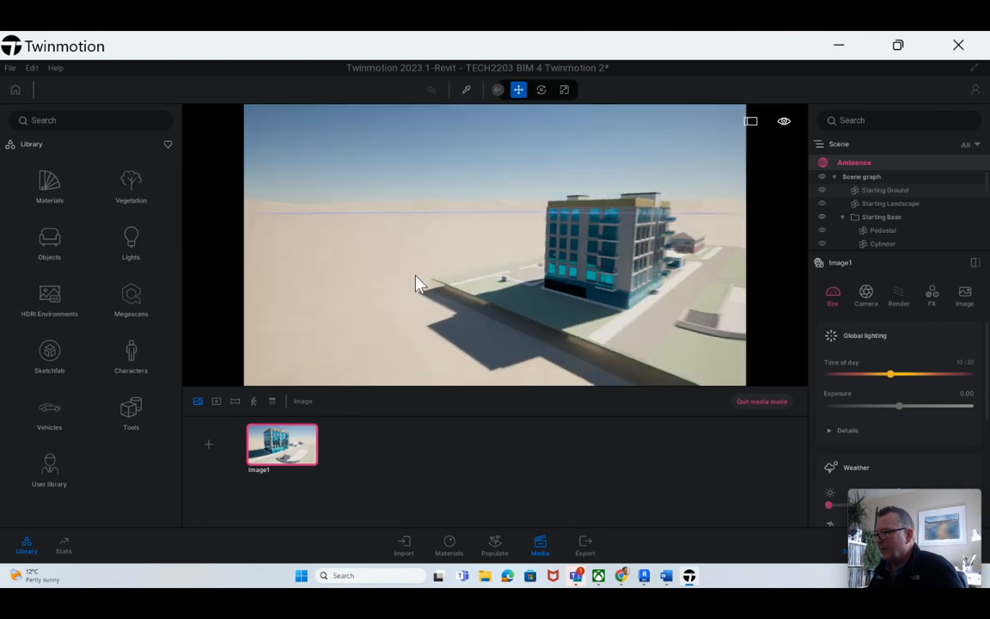
right_click_drag(557, 303, 437, 301)
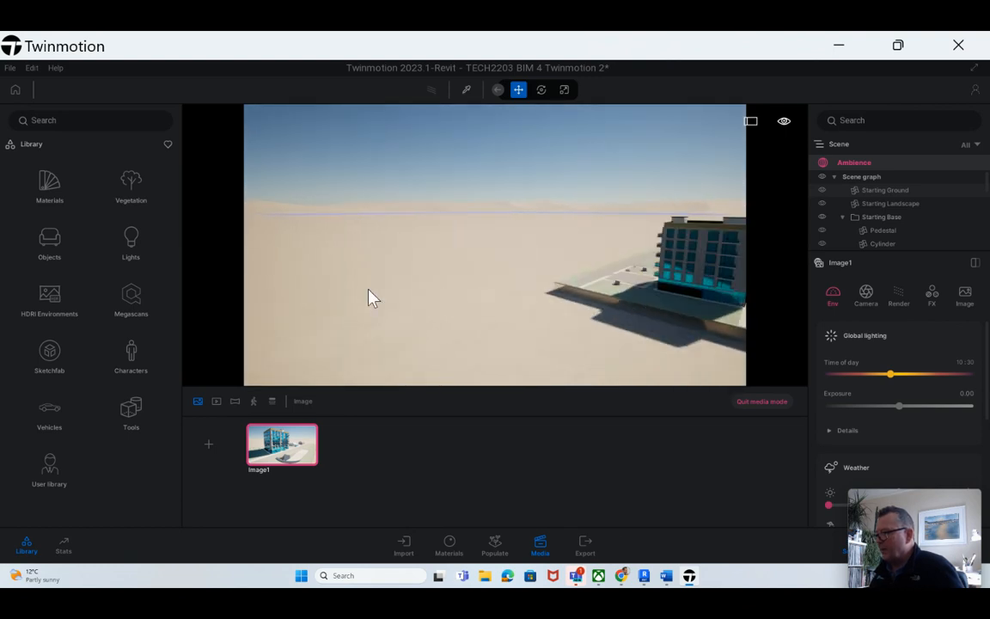
scroll(371, 296, "down", 3)
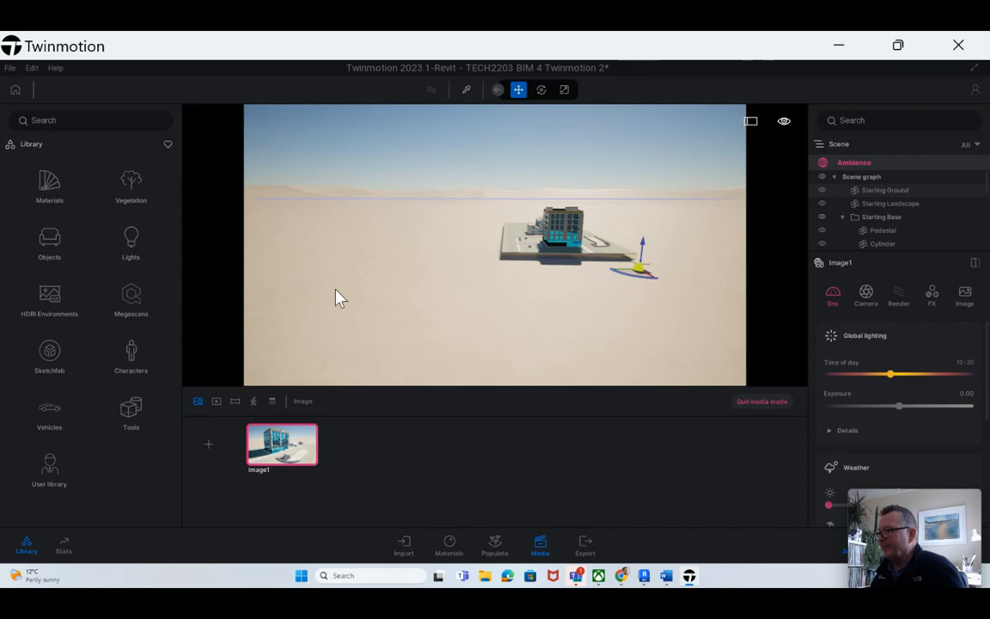
middle_click_drag(272, 219, 277, 223)
scroll(271, 225, "down", 5)
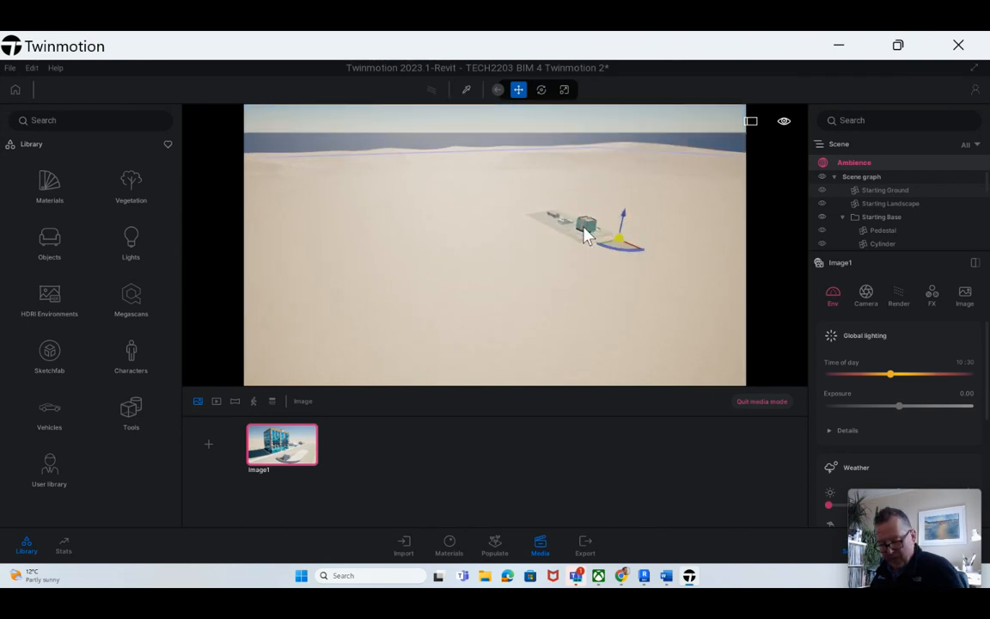
Examine the three buildings on their slab while approaching the site from afar and passing sideways along it.
key("w")
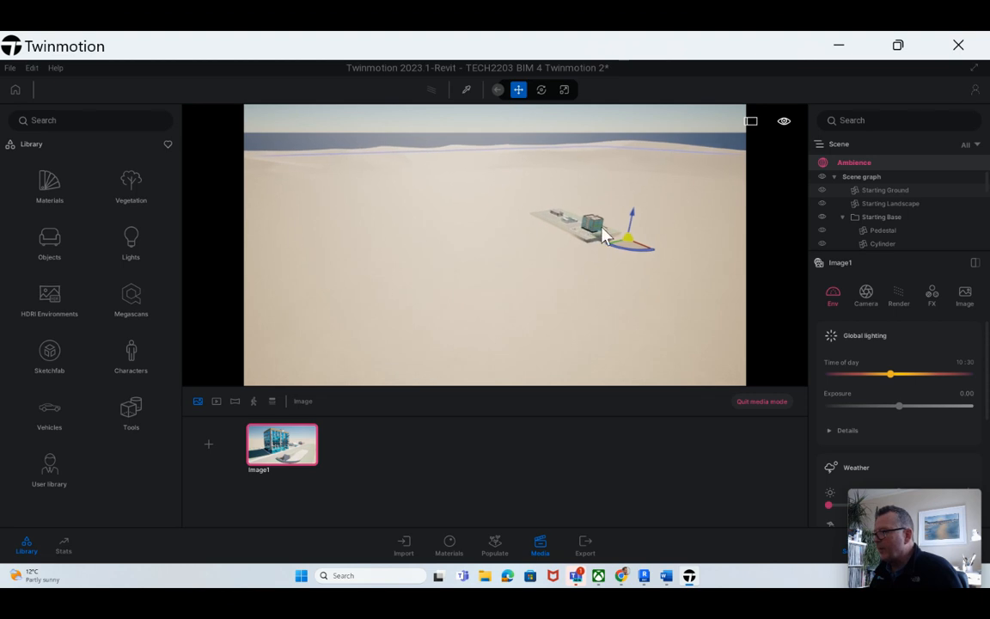
key("w")
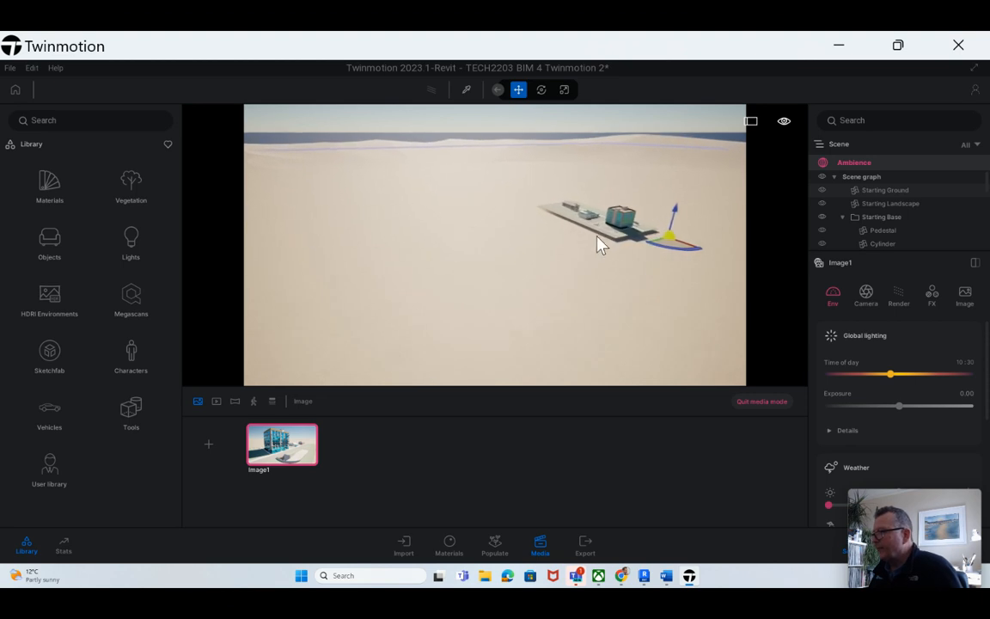
key("a")
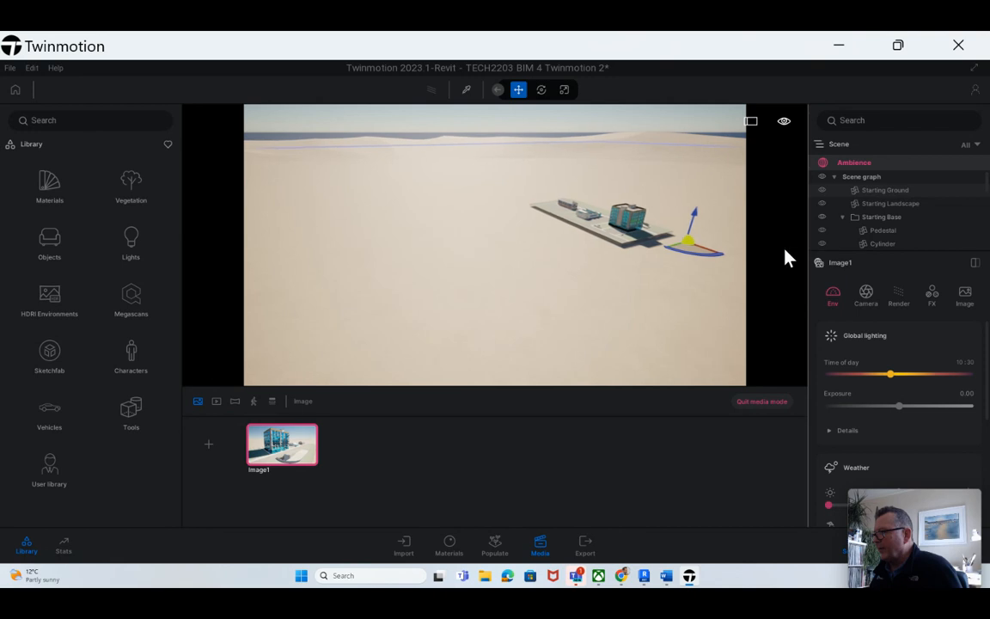
key("w")
key("d")
key("w")
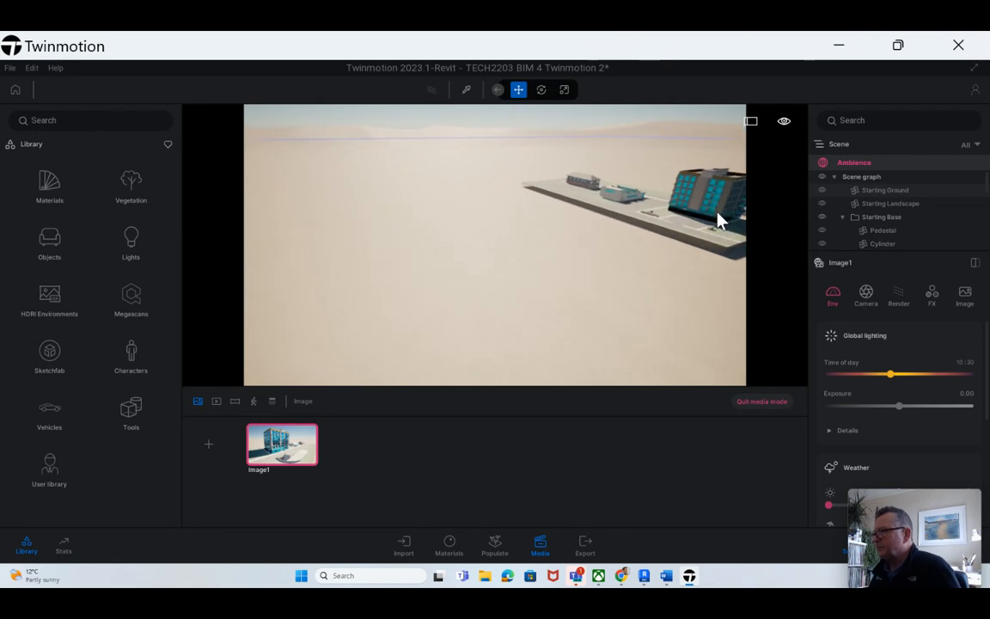
key("d")
key("d")
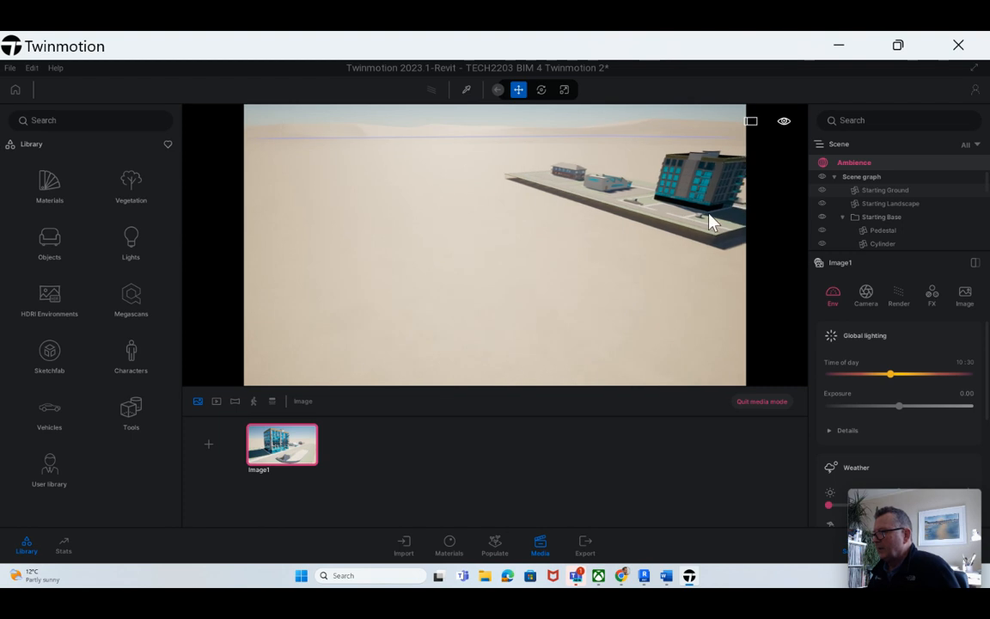
key("d")
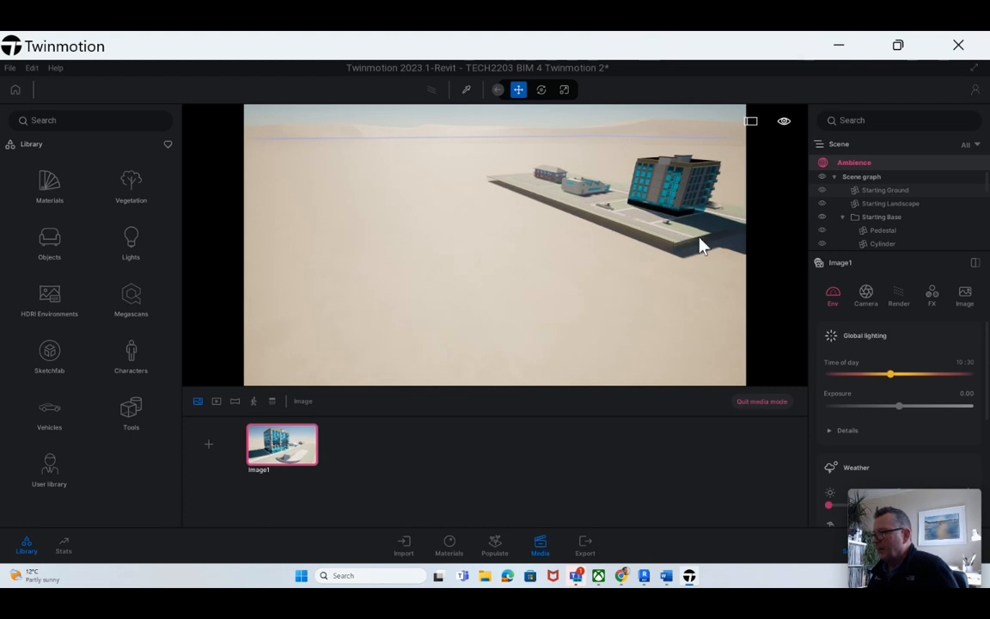
key("d")
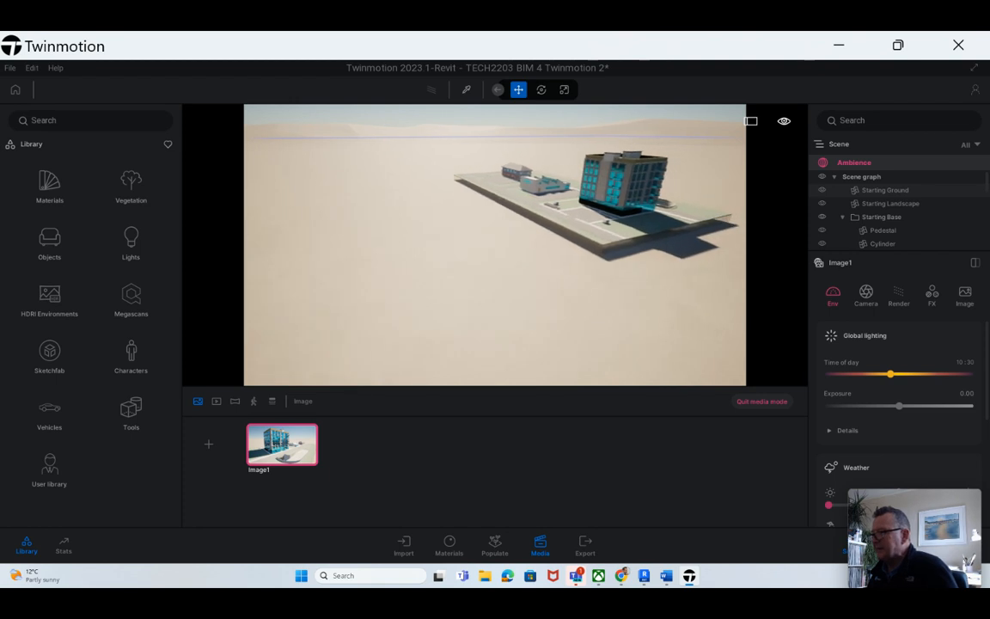
key("d")
key("d")
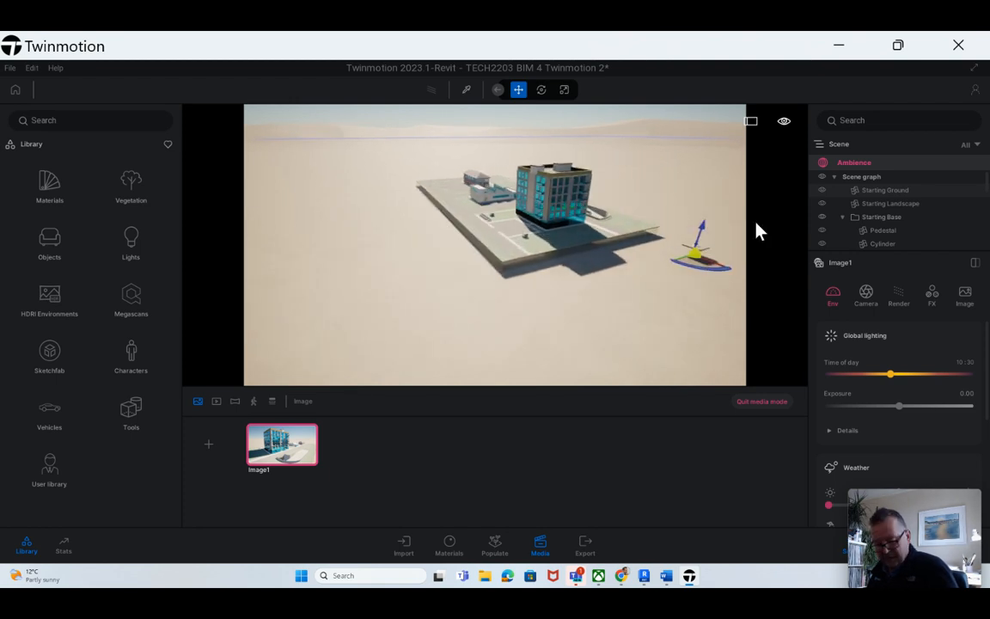
Examine the shaded side of the multi-storey building, the paved area beside it and the slab edge at close range.
key("w")
key("d")
key("d")
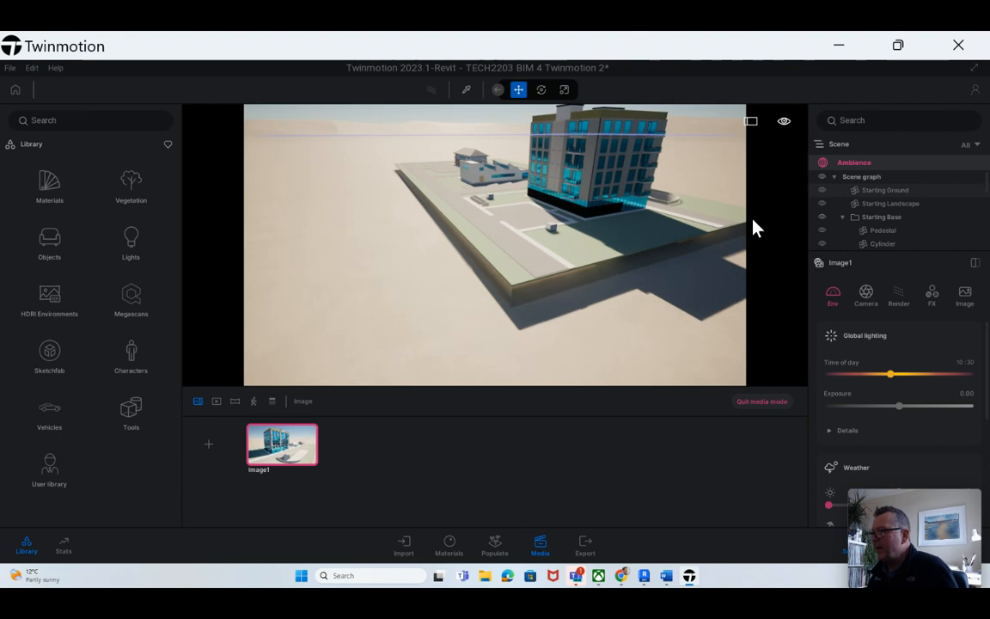
key("w")
key("e")
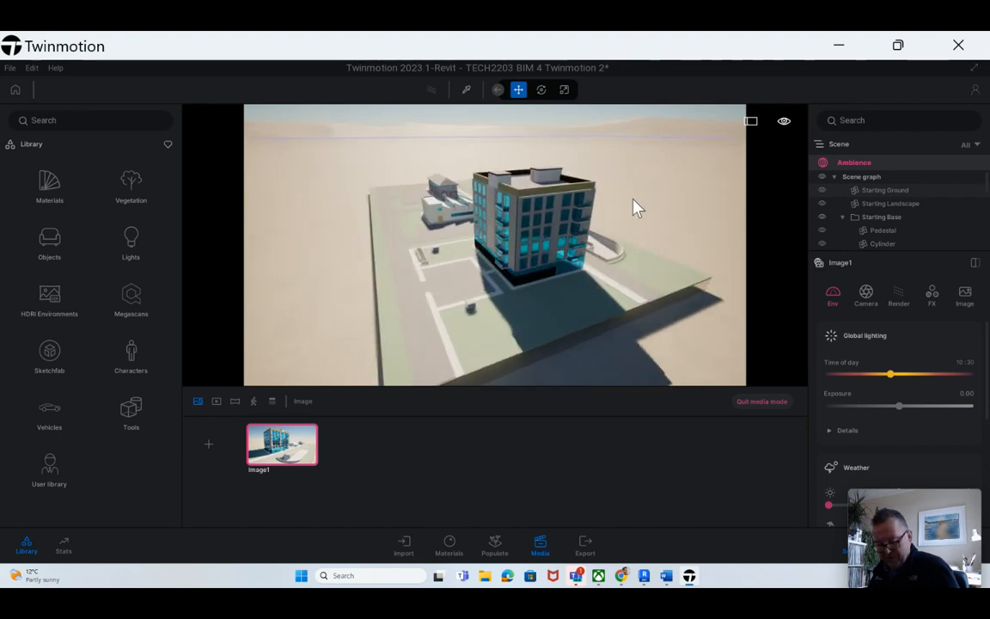
key("q")
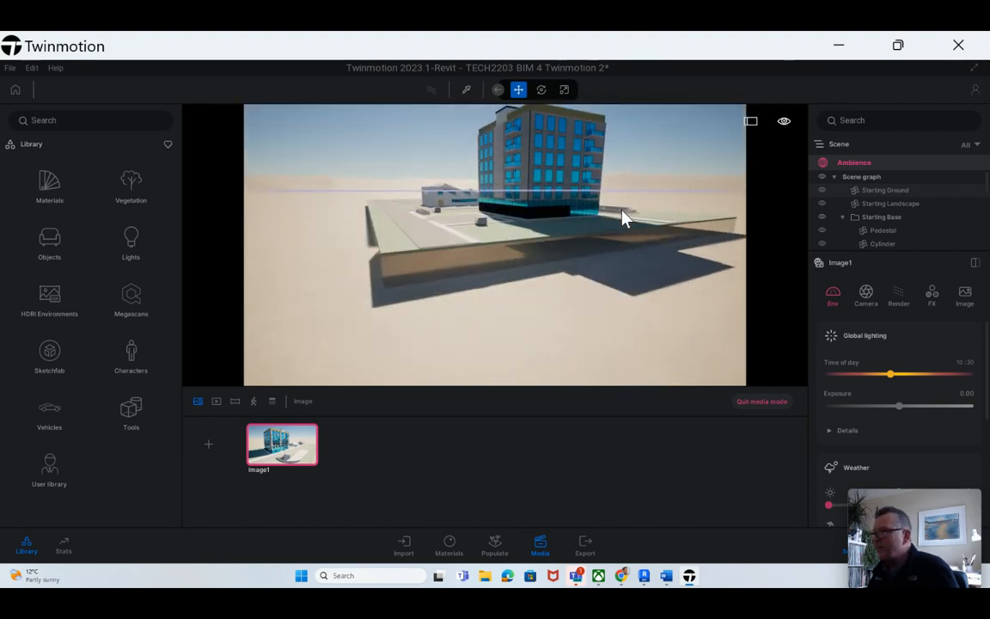
key("w")
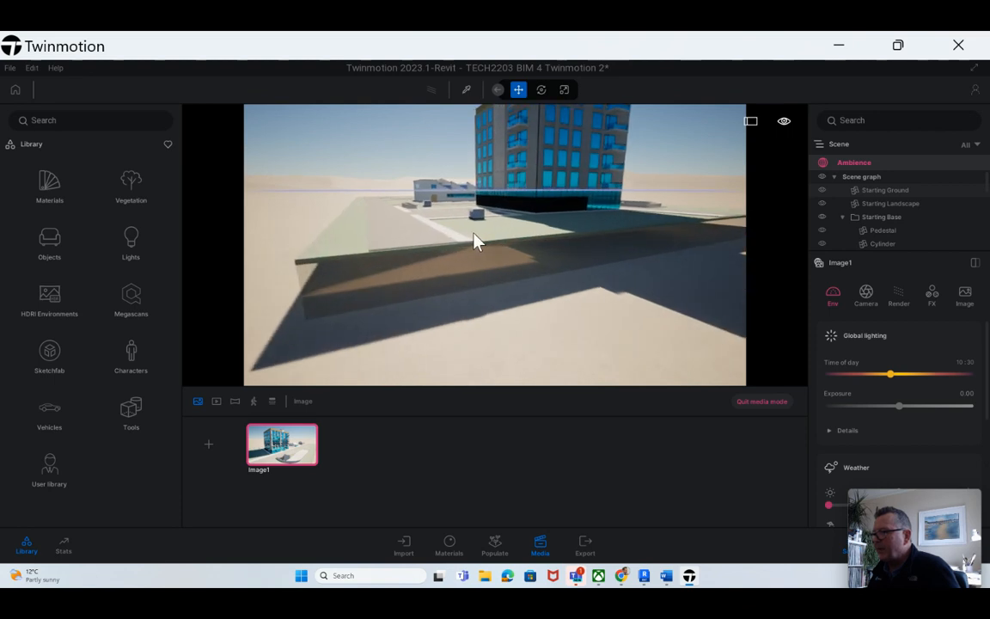
key("e")
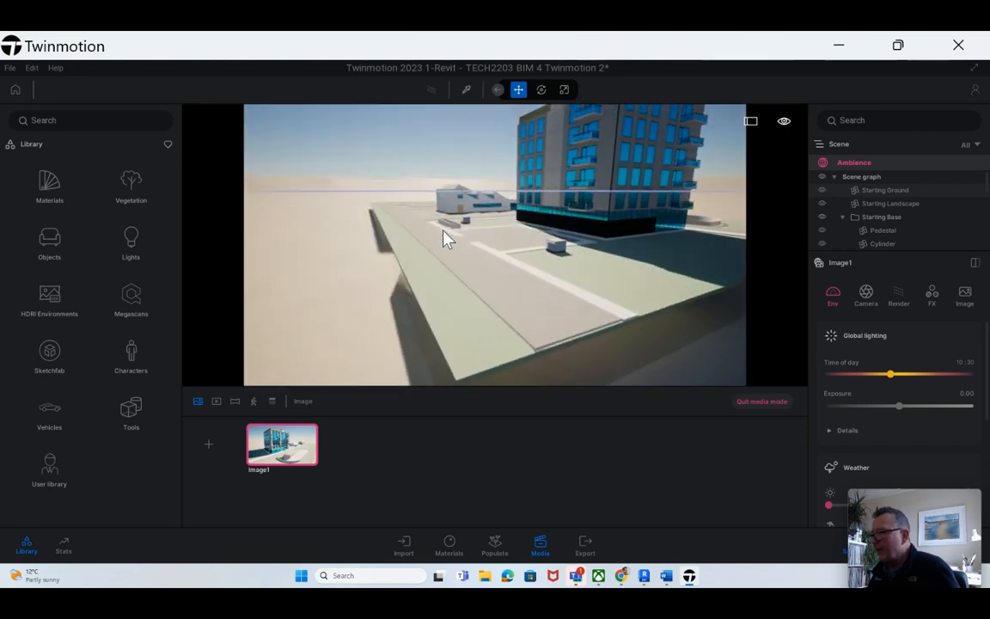
Examine the long slab edge and the three buildings from alongside and then from higher and further off.
key("d")
key("e")
key("a")
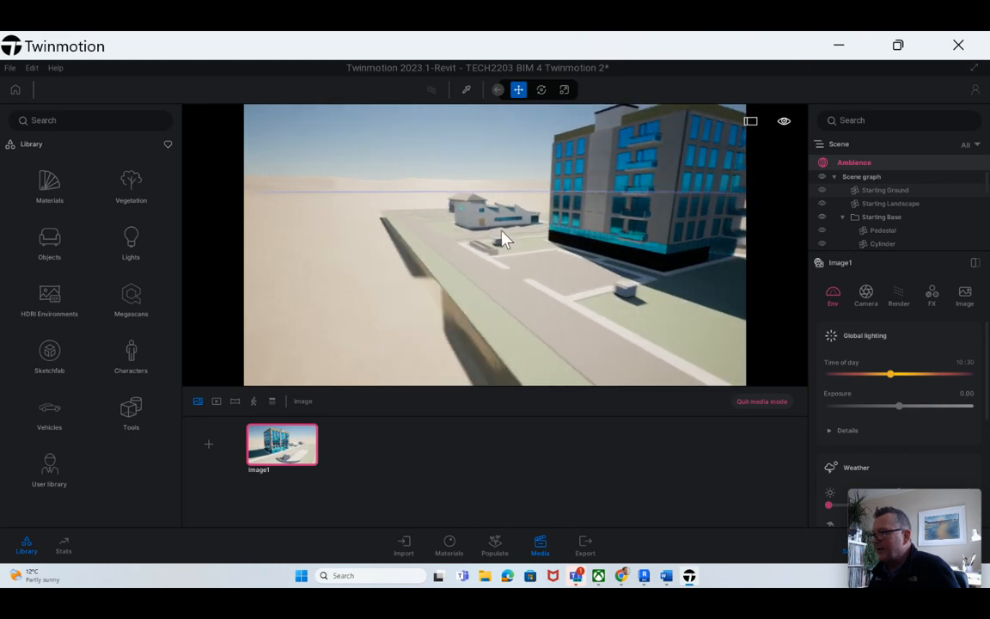
key("d")
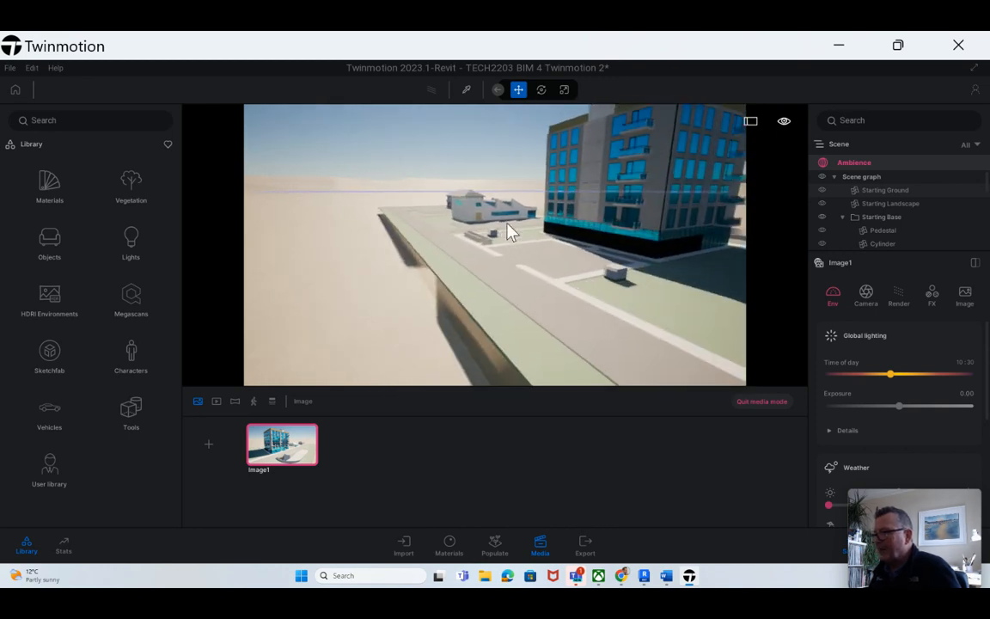
key("a")
key("e")
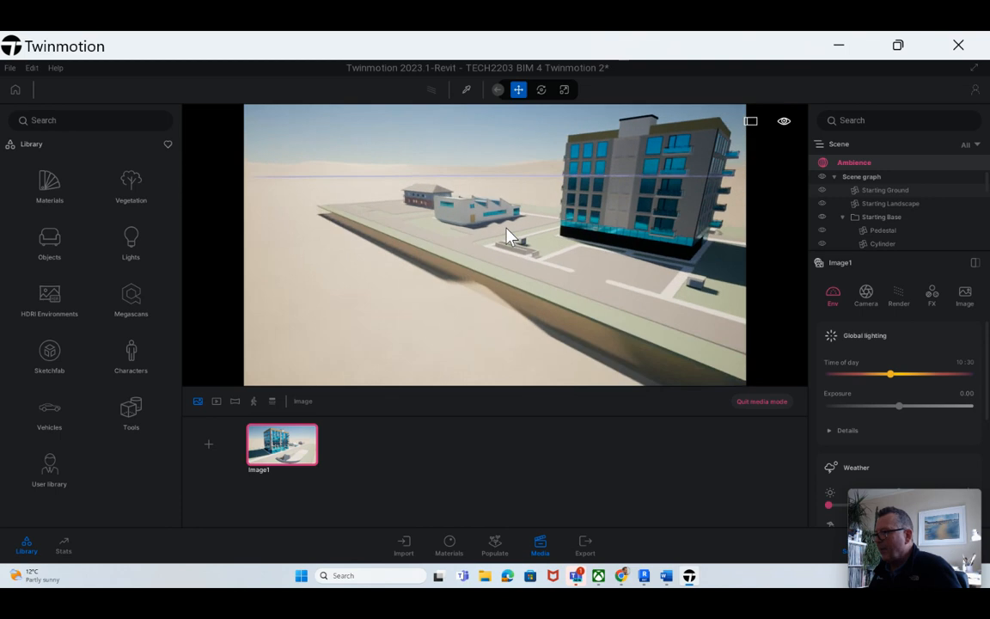
key("d")
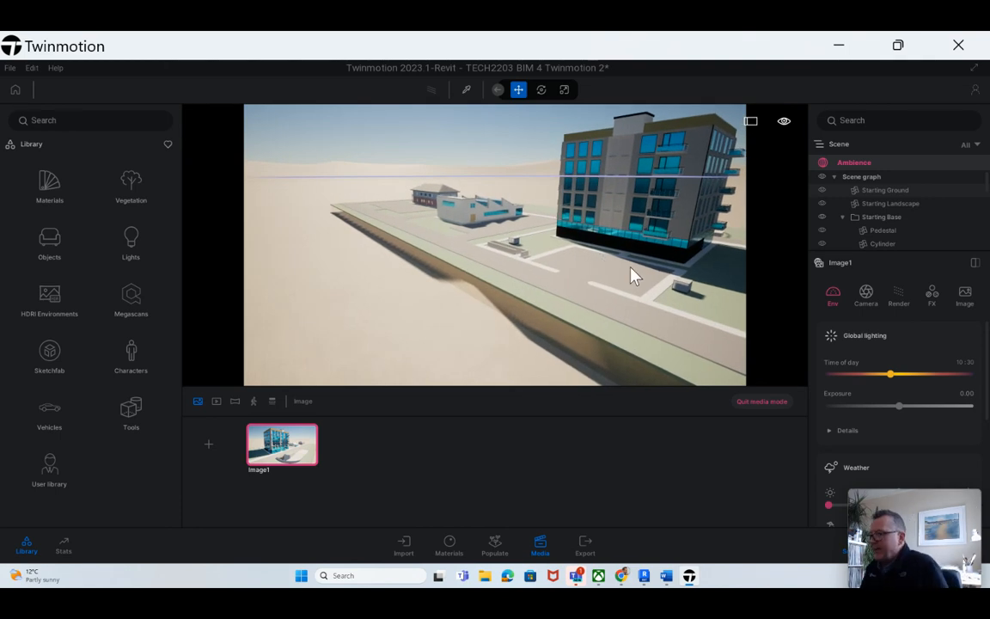
Switch to pedestrian mode to view the slab and buildings from ground level.
left_click(786, 121)
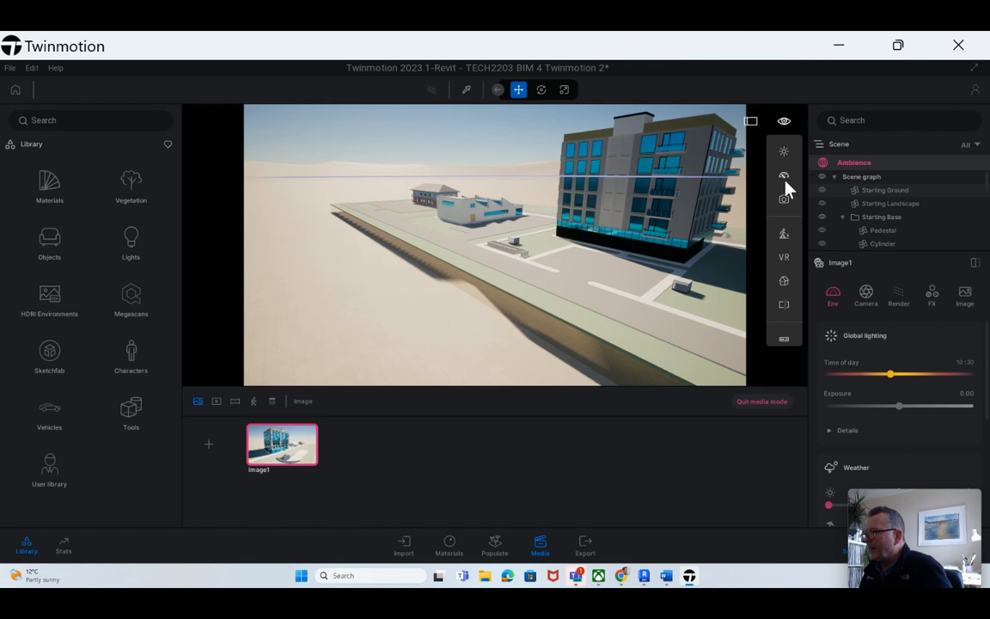
left_click(783, 237)
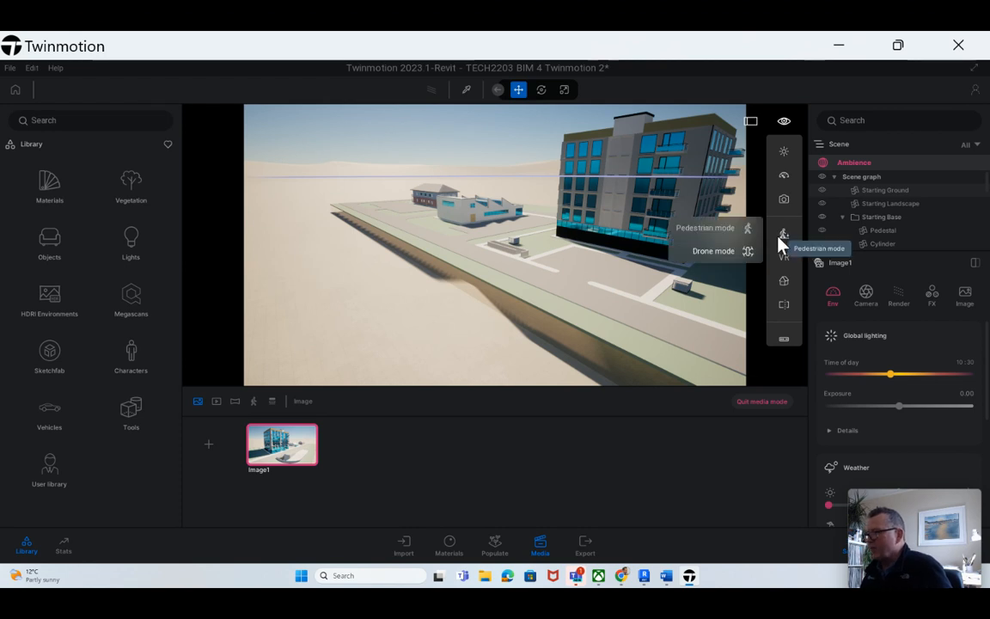
left_click(711, 231)
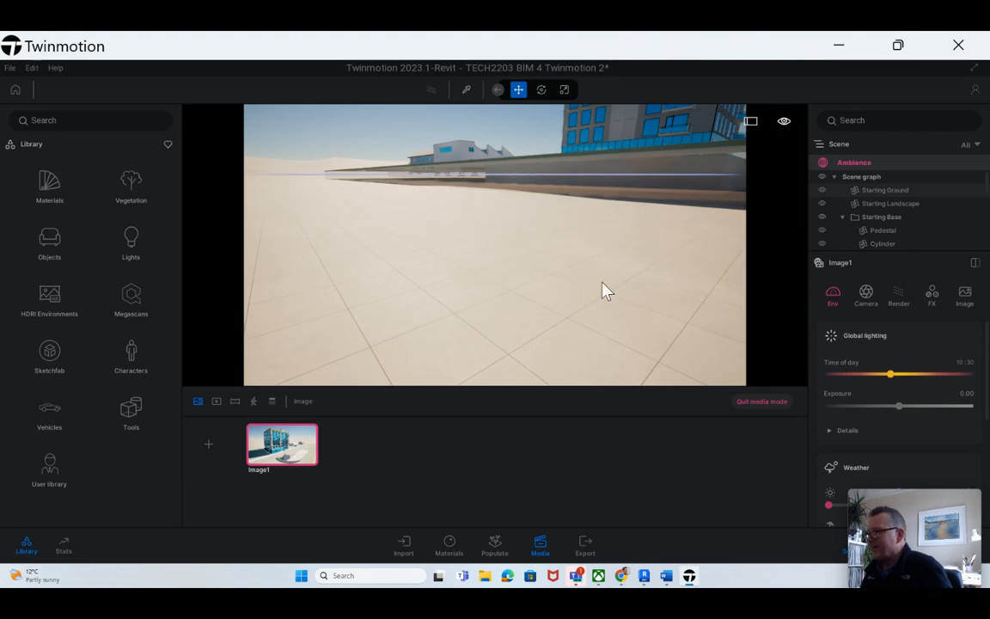
mouse_move(784, 122)
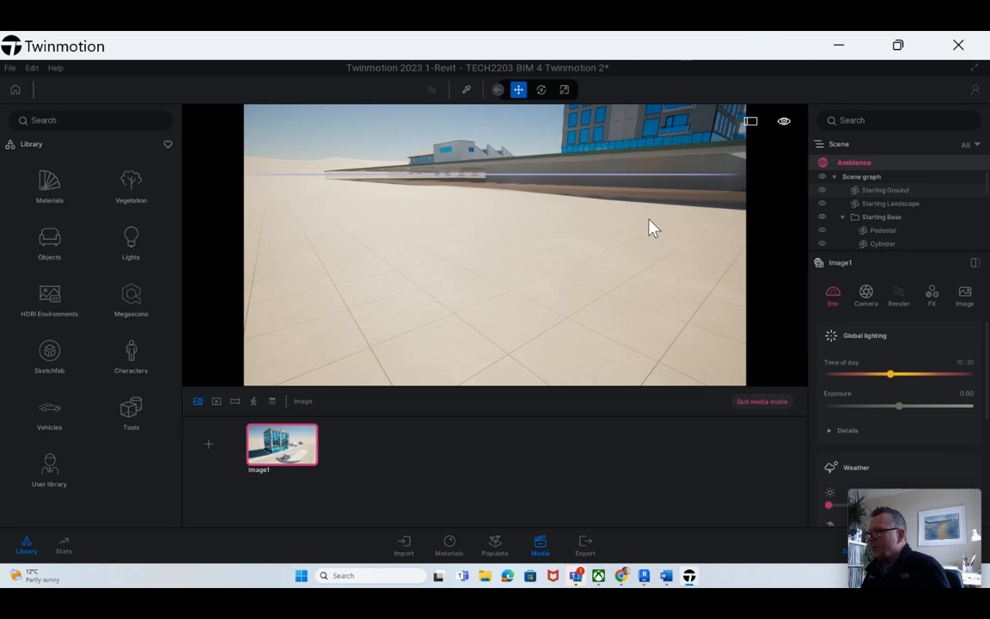
Raise the viewpoint from the ground and bring it over the paved area facing the multi-storey building.
key("e")
key("d")
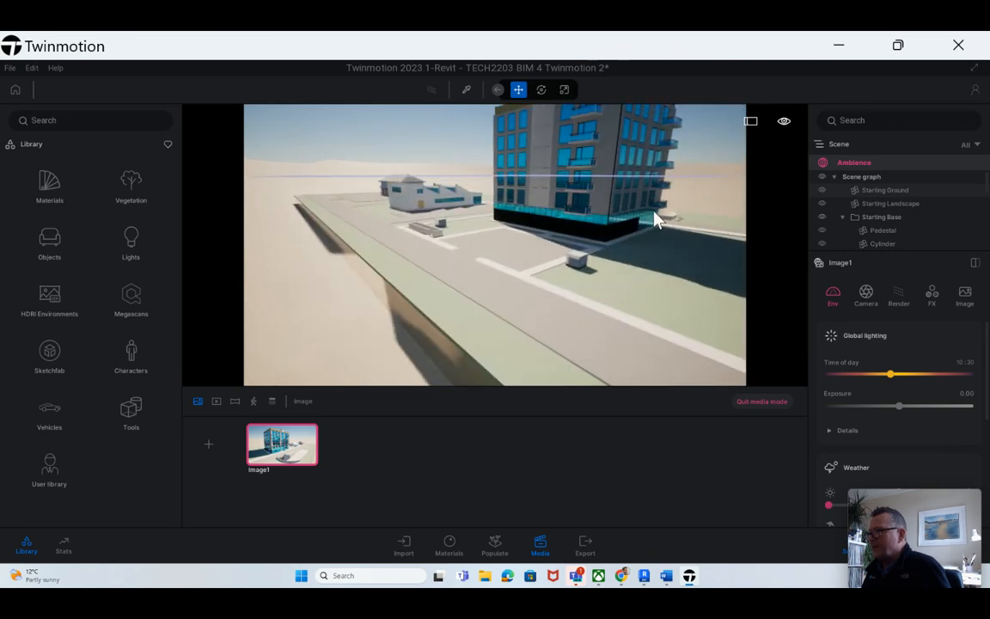
key("e")
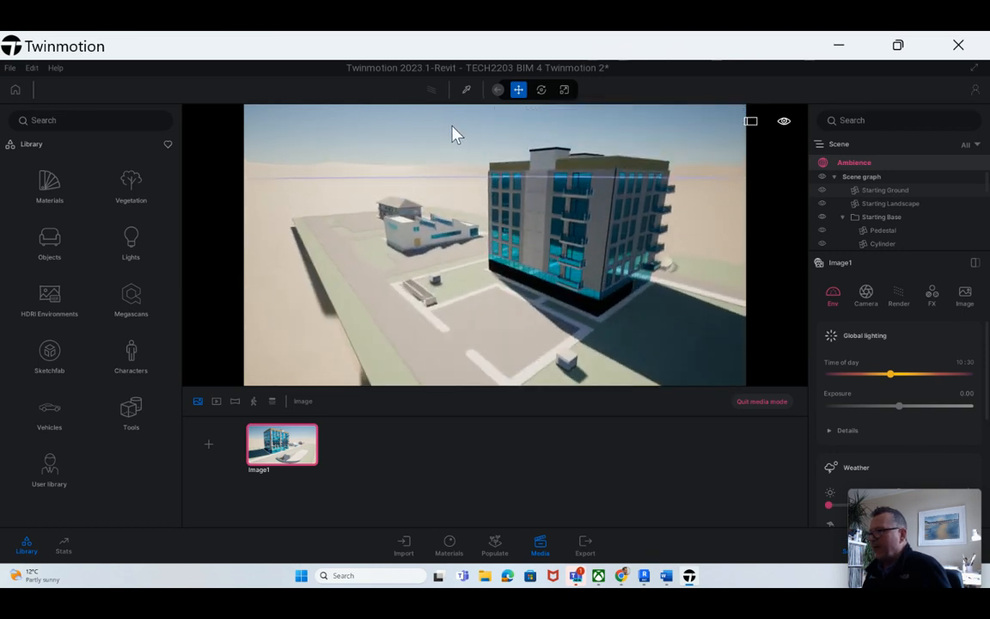
key("s")
key("w")
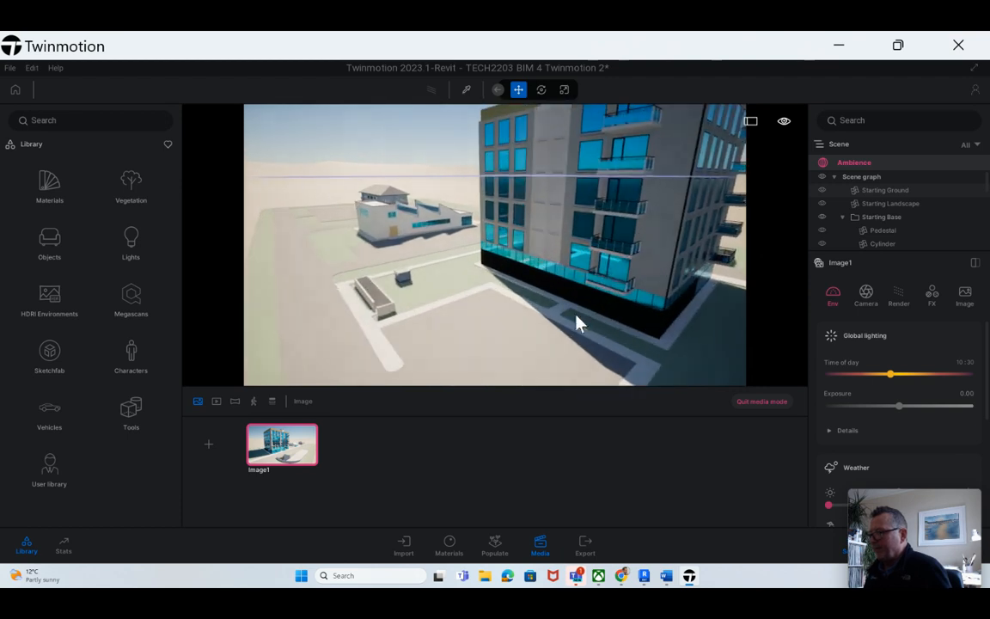
key("q")
key("s")
key("d")
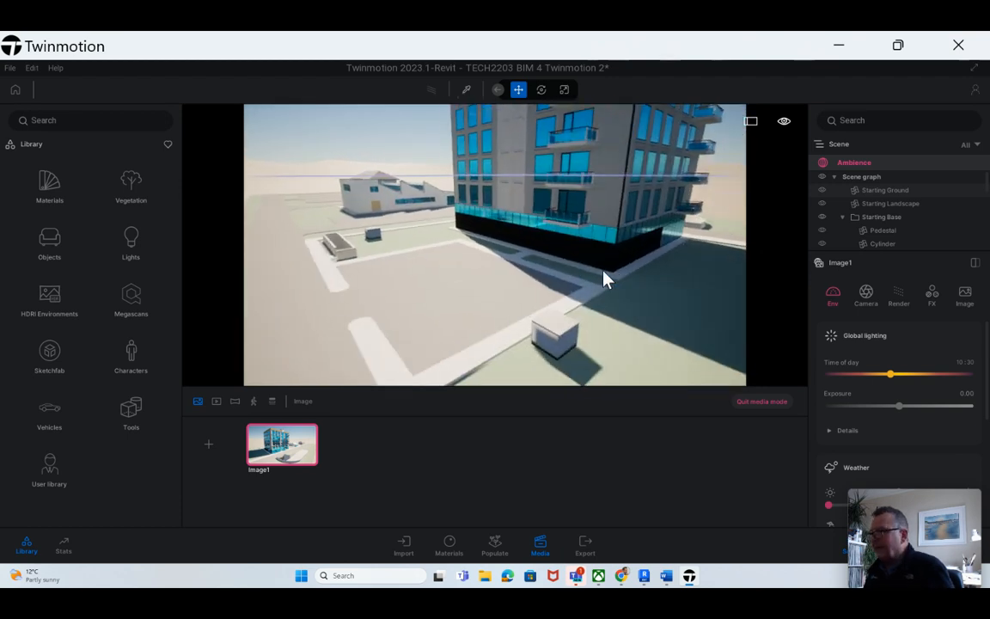
Shift the viewpoint sideways so the multi-storey building's near corner and its shadow on the lawn are in frame.
key("a")
key("e")
key("d")
key("d")
key("q")
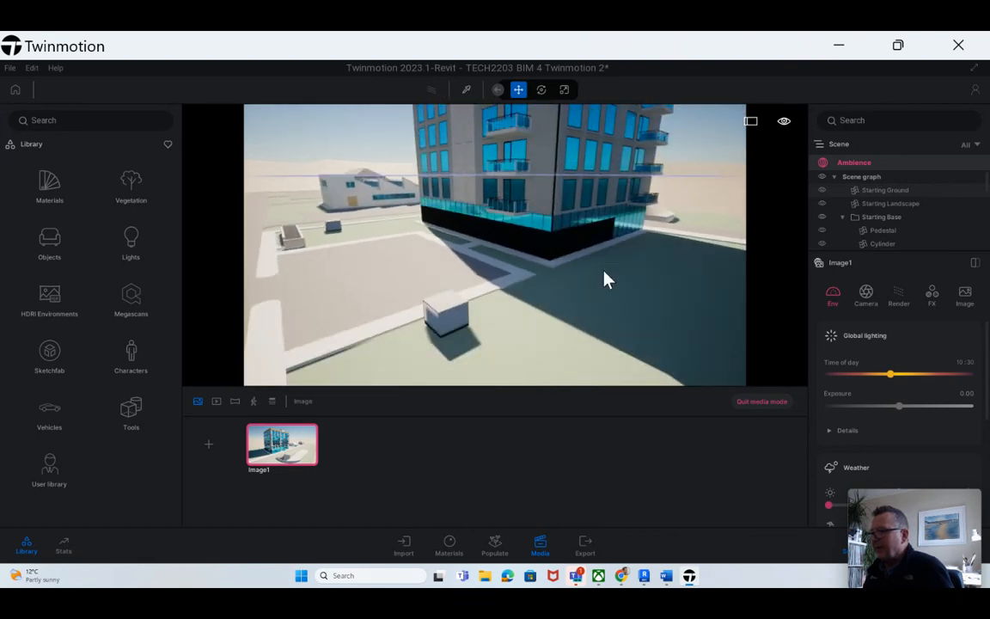
key("e")
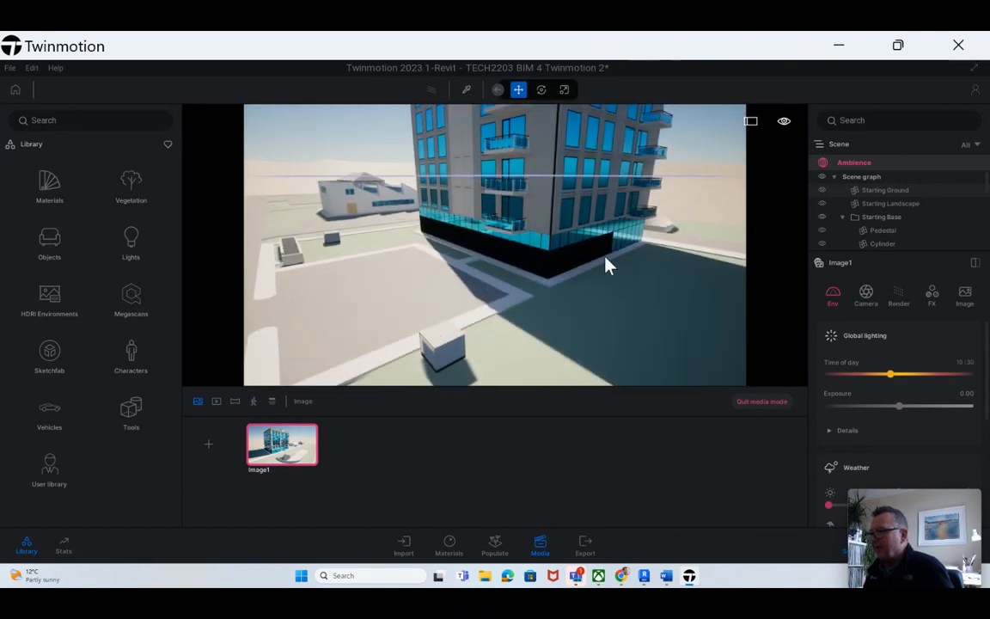
key("q")
key("e")
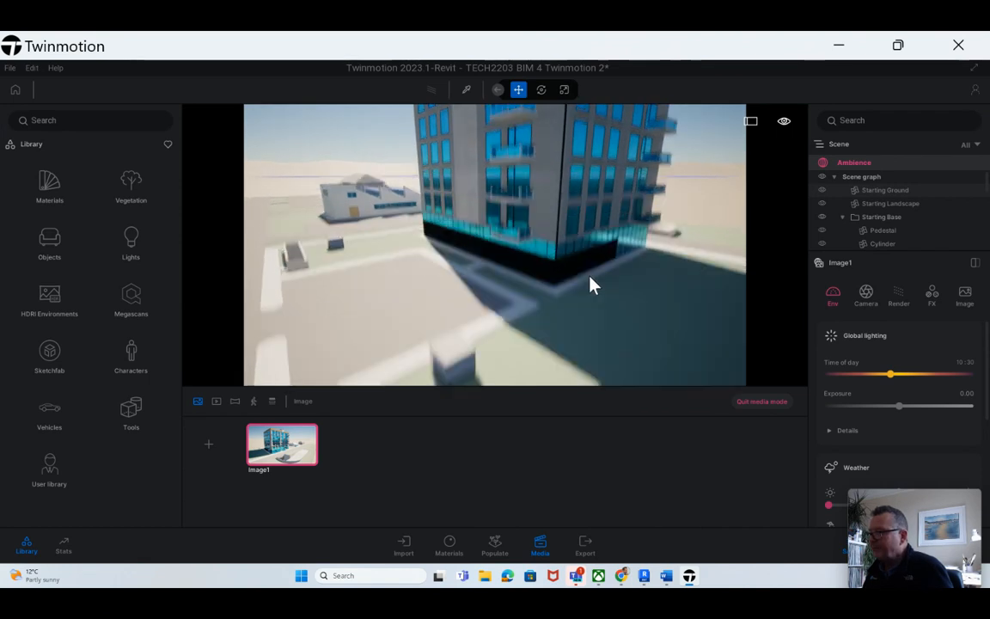
Lift the viewpoint until the multi-storey building's whole roofline is in frame and save this view as a second image.
key("q")
key("e")
key("e")
key("s")
key("w")
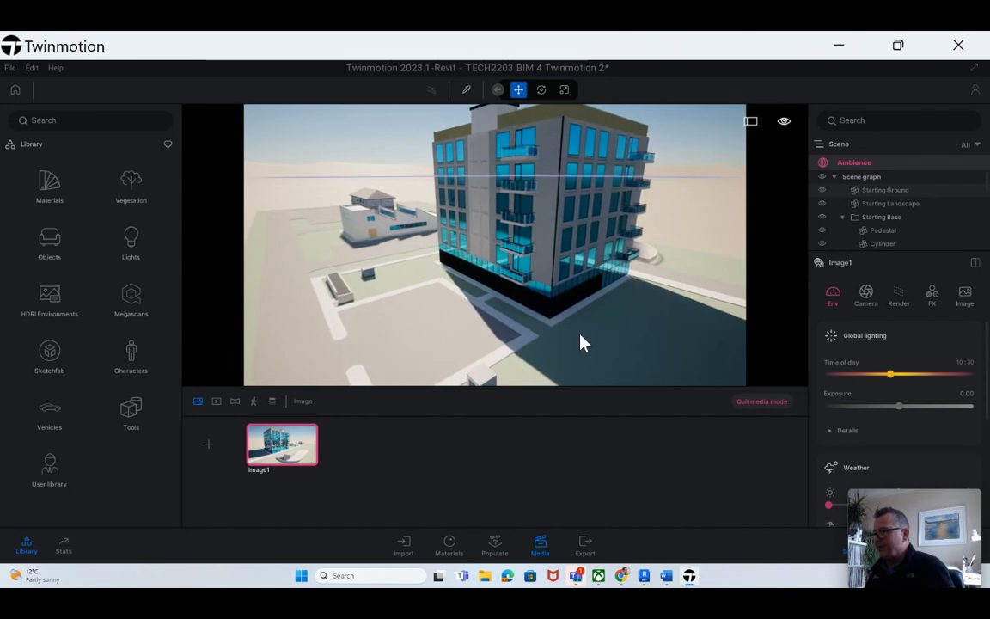
key("w")
key("s")
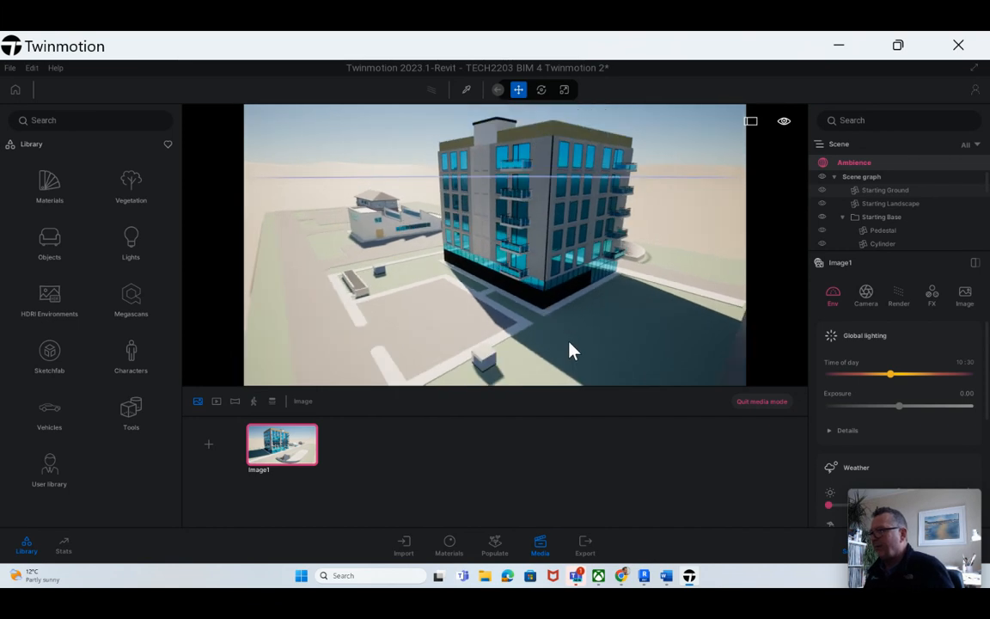
left_click(209, 444)
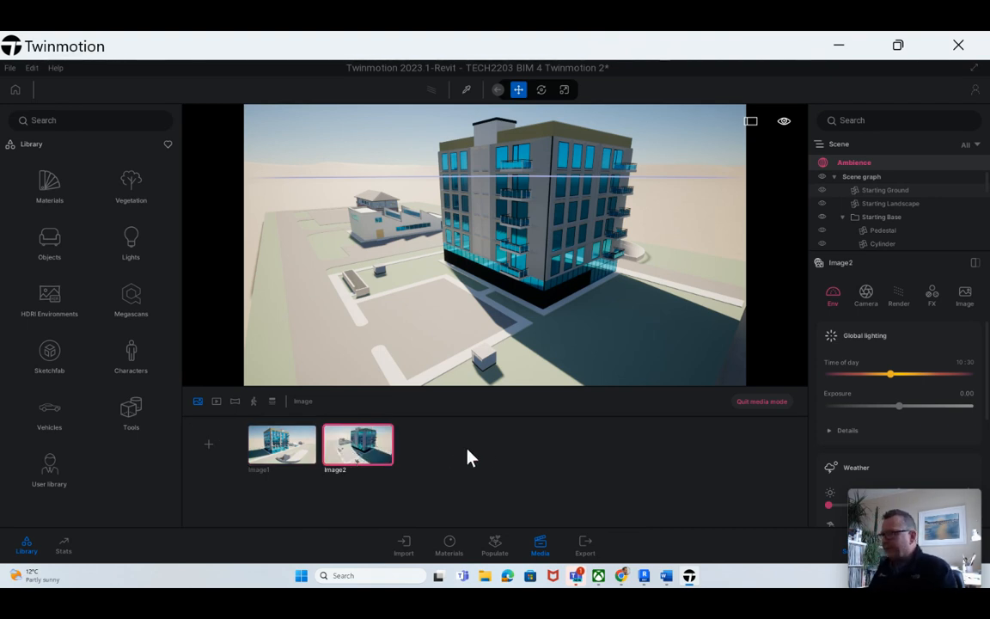
Recall the two saved images in turn to compare their views, ending on Image1.
left_click(284, 445)
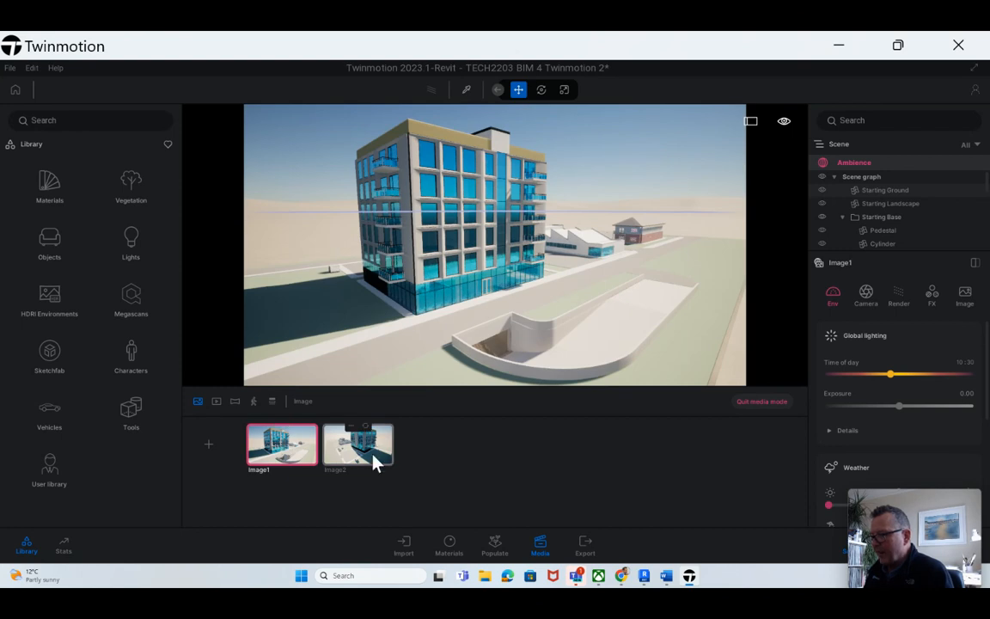
left_click(372, 458)
left_click(284, 445)
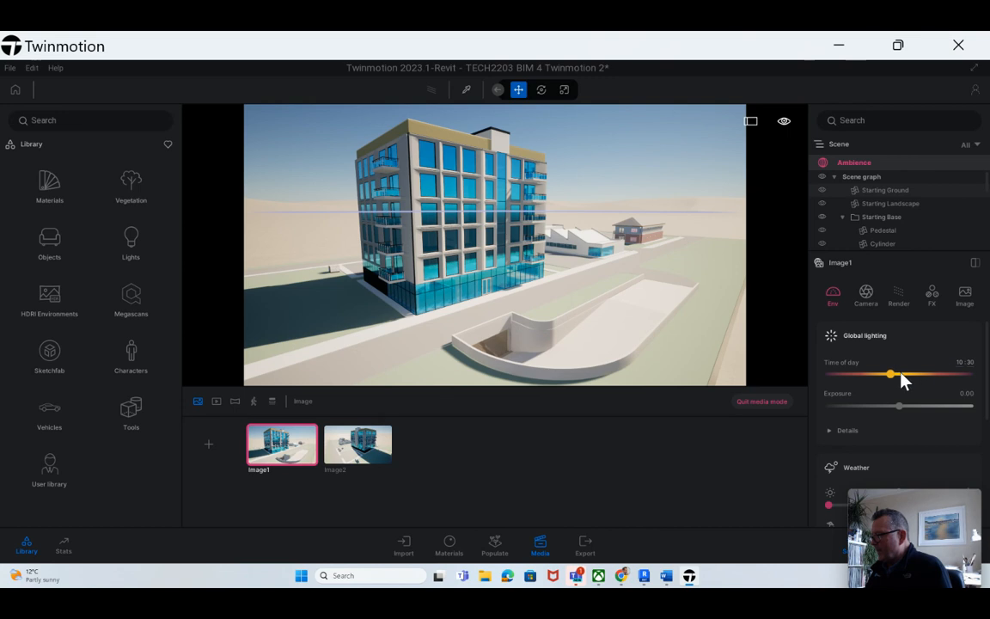
Set Image1's time of day to 17:35 and its exposure to about -0.66.
left_click_drag(891, 377, 867, 372)
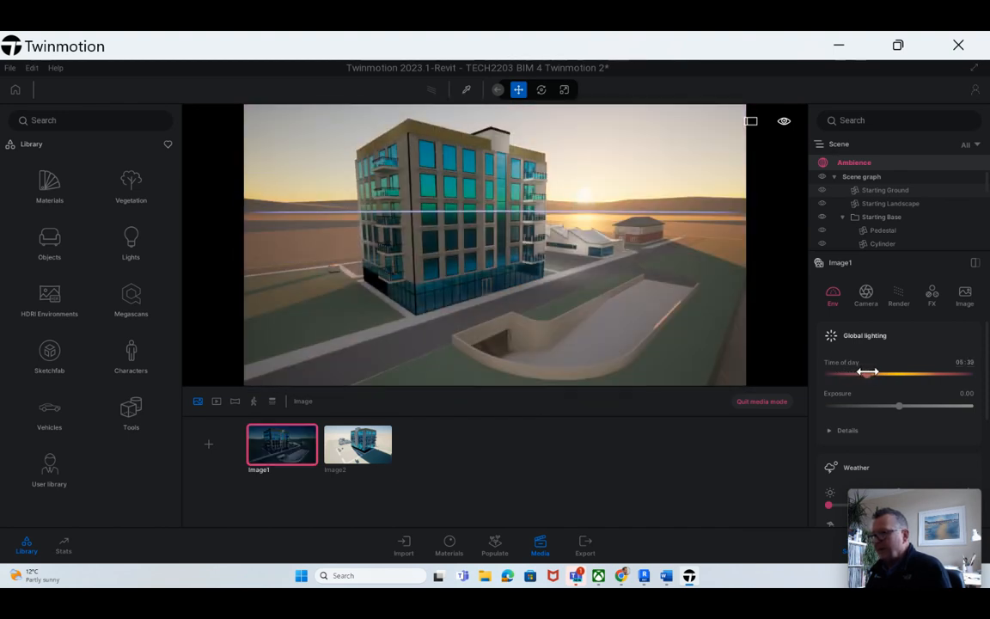
mouse_move(867, 372)
left_mouse_down()
mouse_move(947, 366)
mouse_move(930, 373)
left_mouse_up()
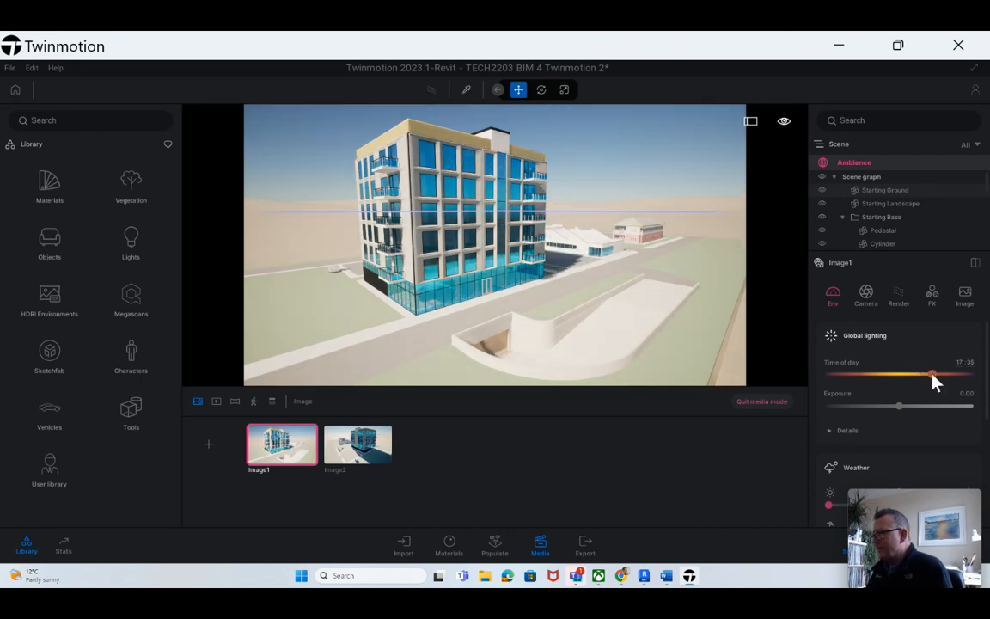
left_click(898, 412)
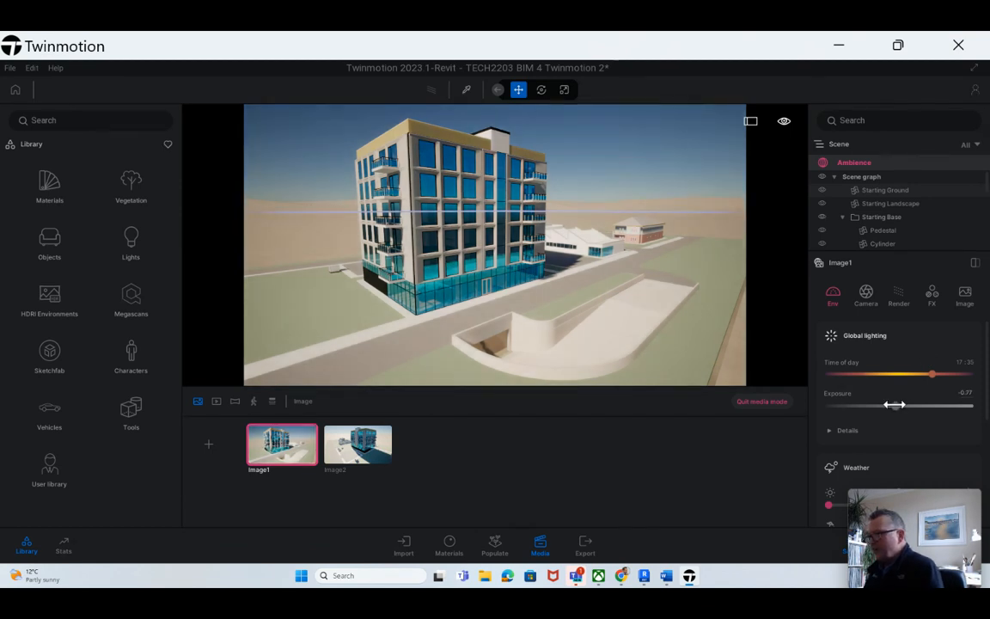
left_click(896, 406)
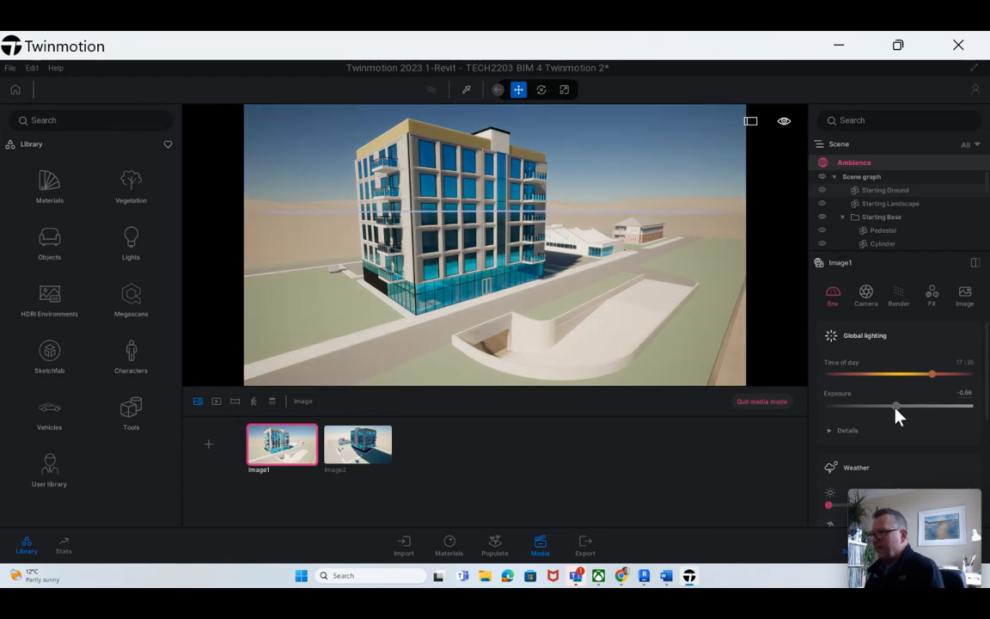
Try out the weather and season settings for Image1, ending on clear summer conditions.
scroll(885, 427, "down", 1)
scroll(883, 426, "down", 2)
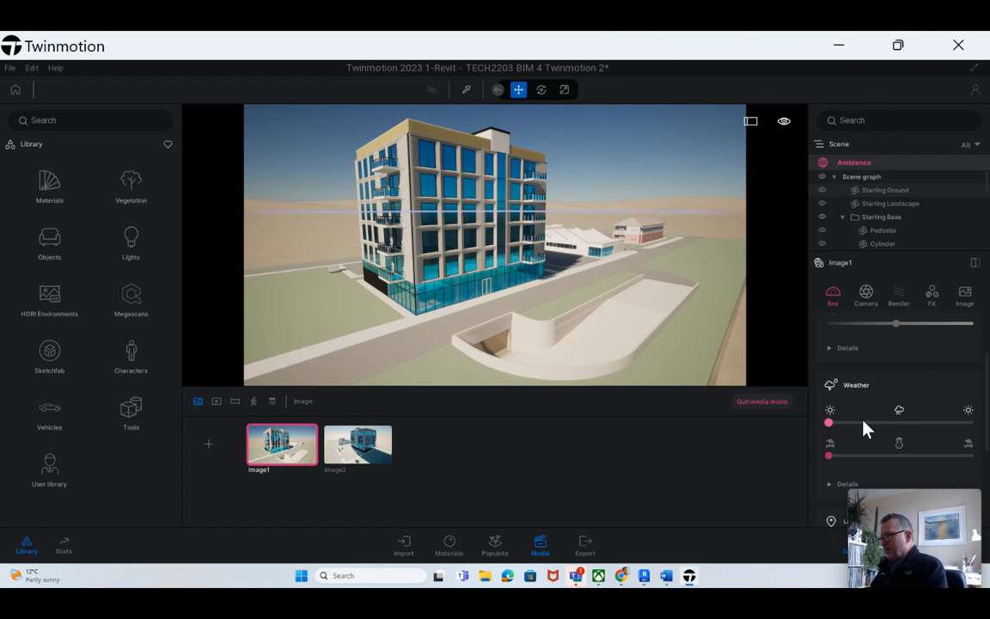
left_click_drag(829, 422, 827, 455)
Try a different sun north offset for Image1 and return it to 0°.
scroll(840, 440, "down", 2)
scroll(839, 440, "down", 2)
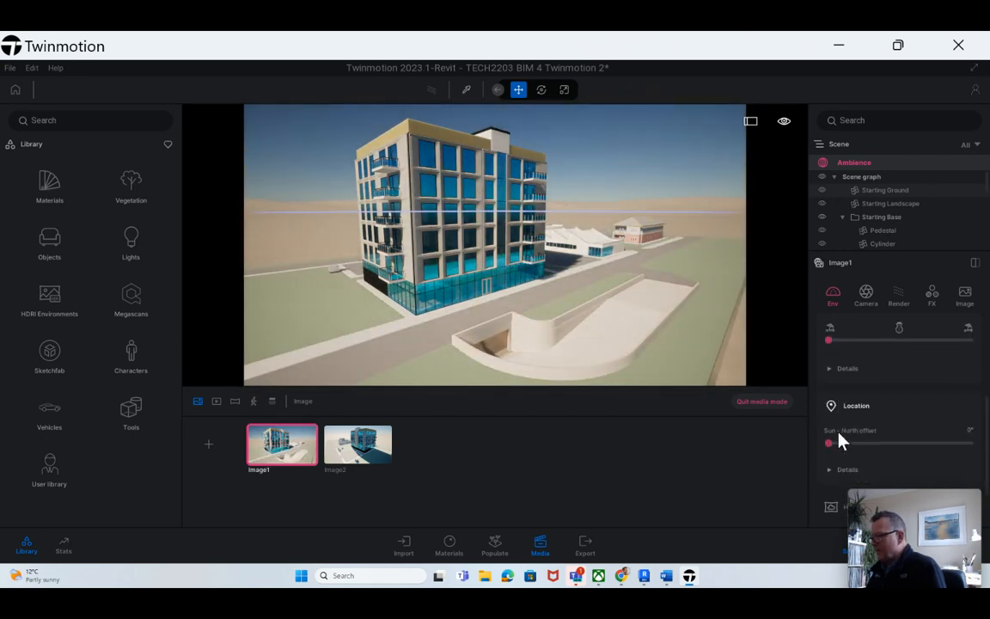
left_click_drag(830, 442, 838, 442)
left_click_drag(843, 442, 817, 448)
Try the ocean in Image1 by enabling it and disabling it again.
scroll(821, 451, "down", 1)
scroll(831, 458, "down", 1)
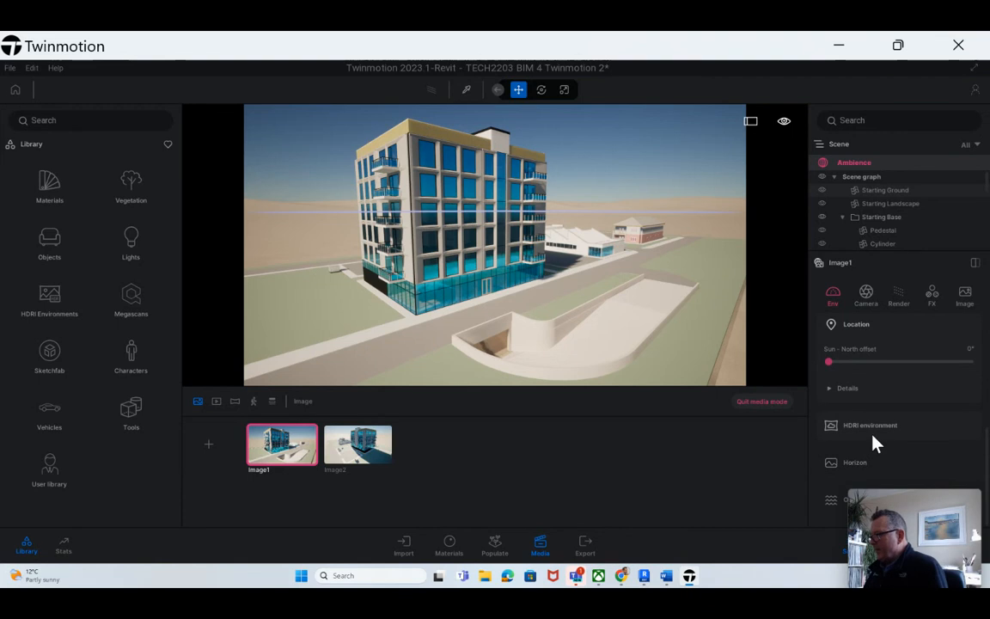
left_click_drag(871, 494, 622, 507)
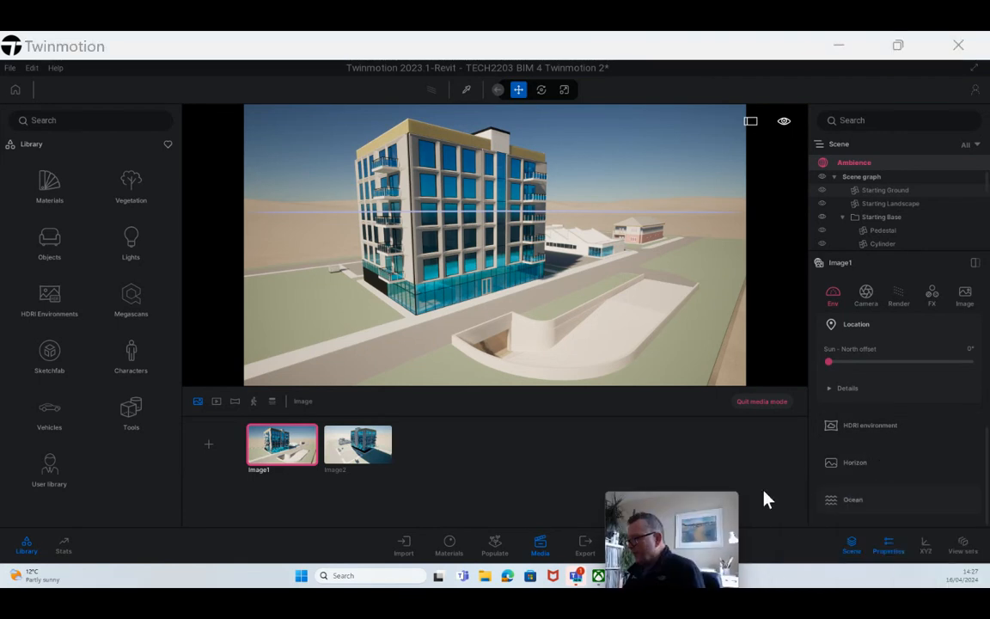
left_click(851, 502)
scroll(870, 516, "down", 1)
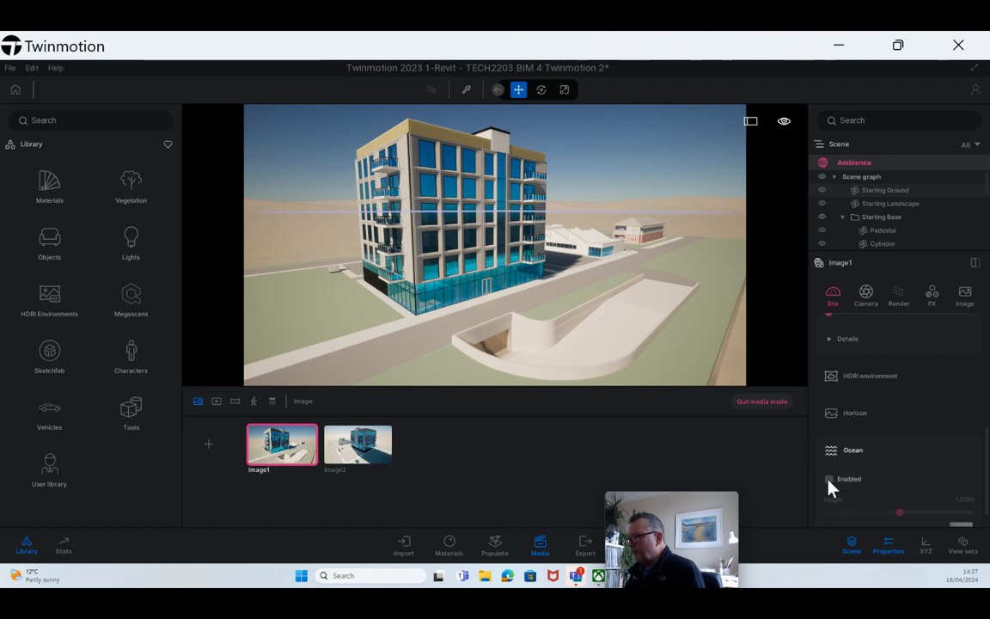
left_click(829, 480)
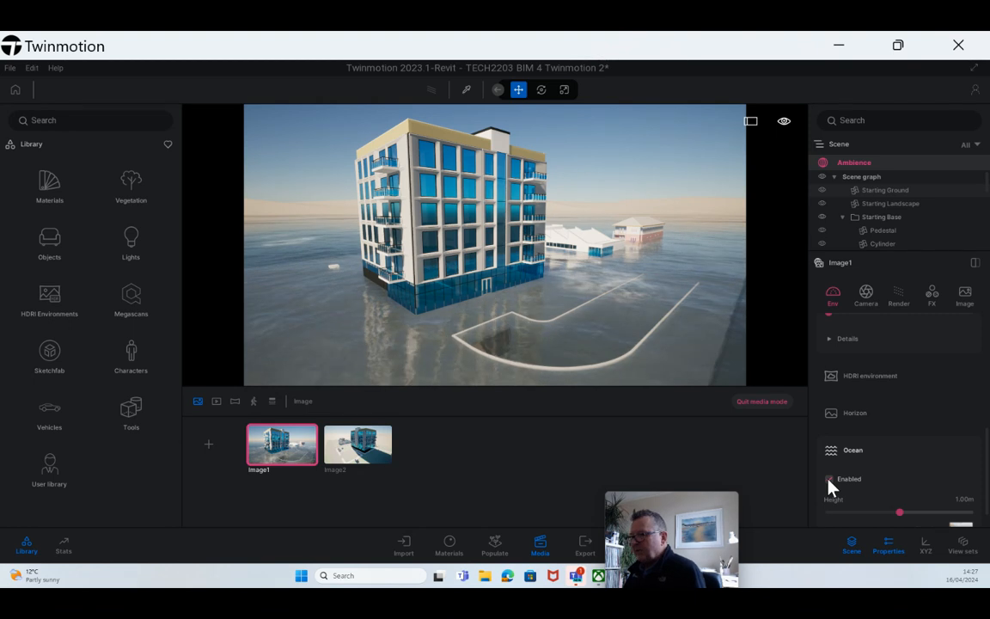
left_click(829, 480)
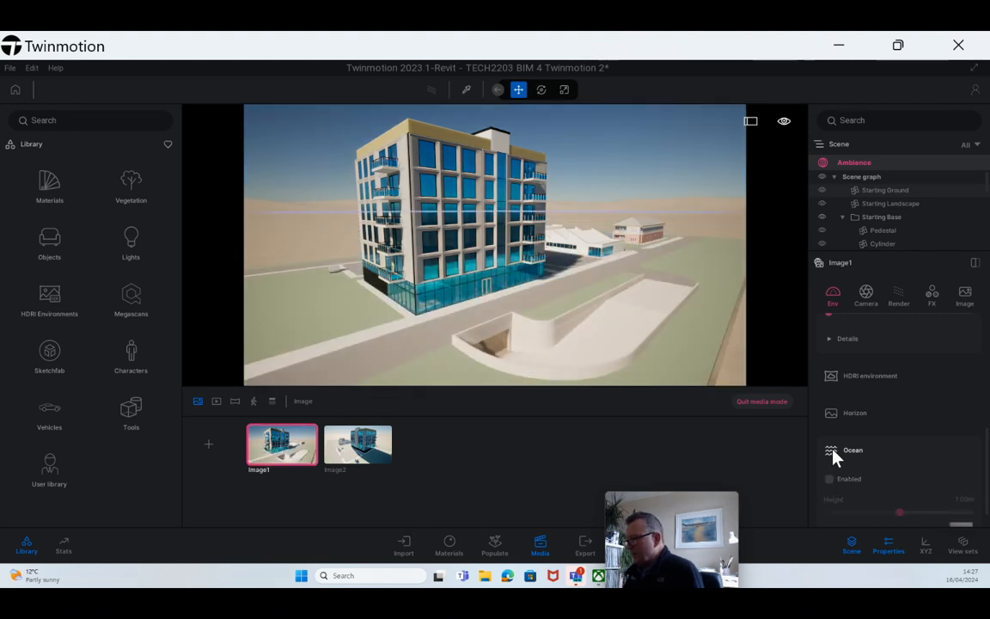
Enable the horizon in Image1 with the Countryside picture and hide the Starting Landscape.
left_click(845, 413)
left_click(829, 442)
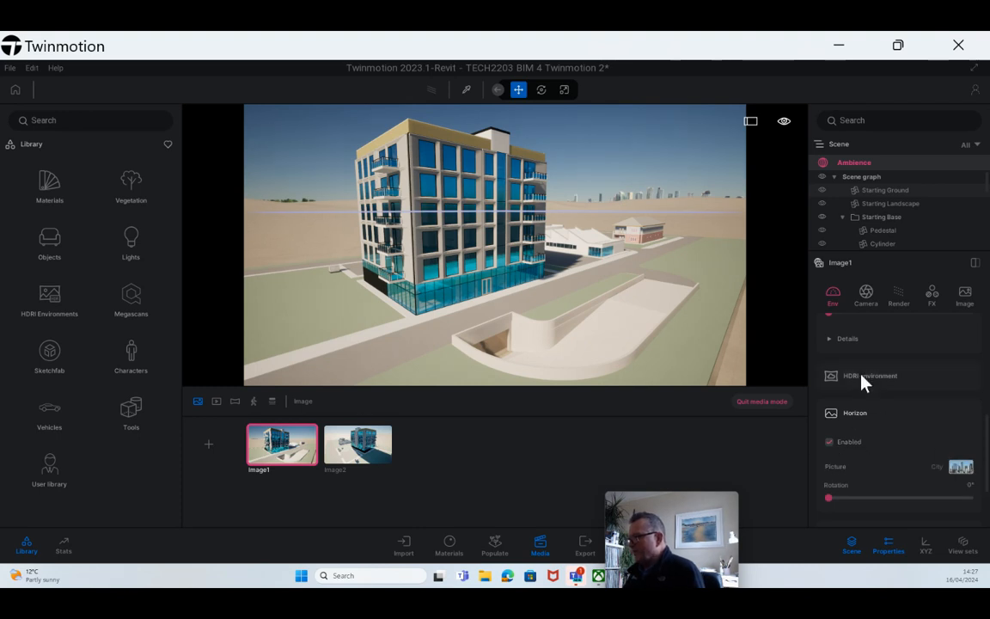
left_click(960, 468)
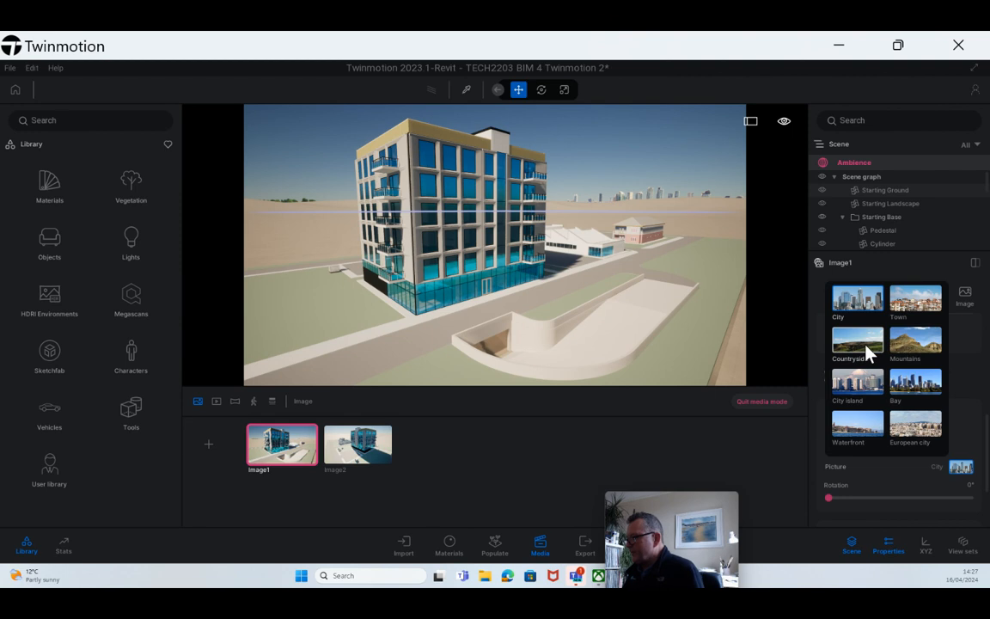
left_click(851, 361)
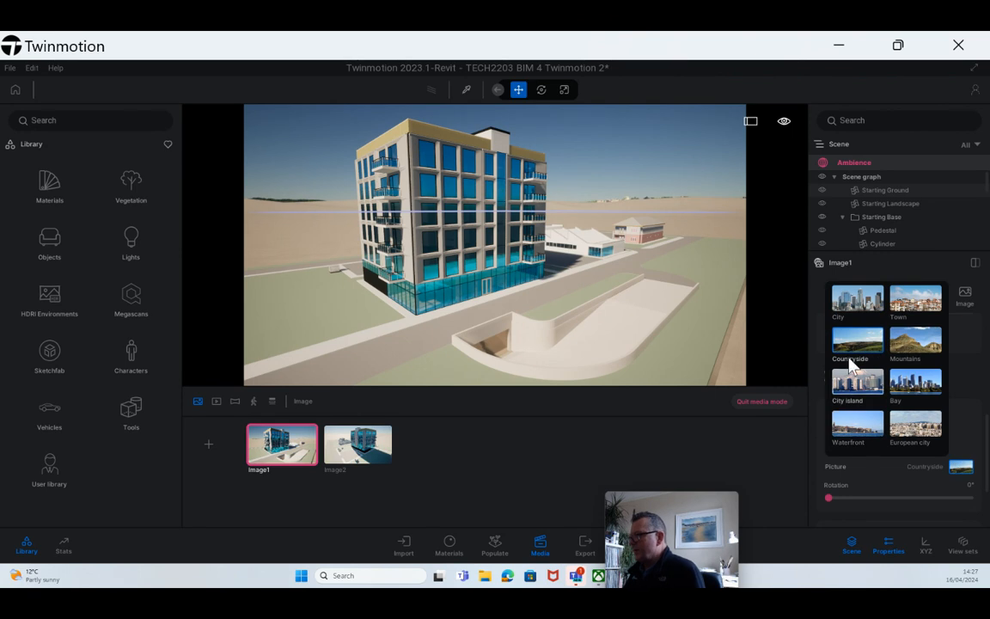
left_click(822, 204)
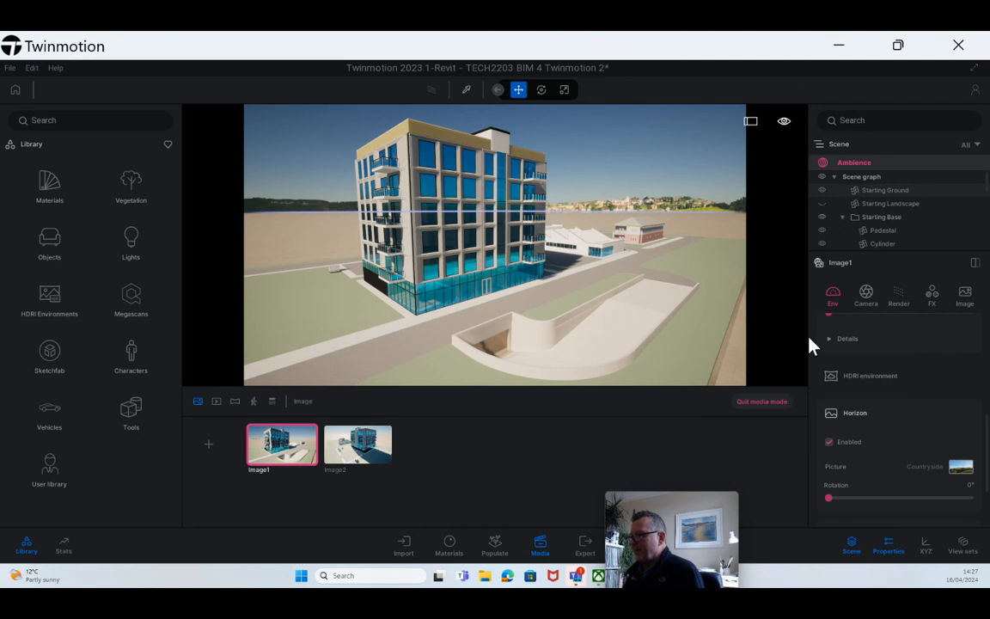
Rotate Image1's horizon to 60° and enable its Skydome HDRI environment with intensity 12.48 and rotation 104°.
left_click_drag(830, 499, 852, 496)
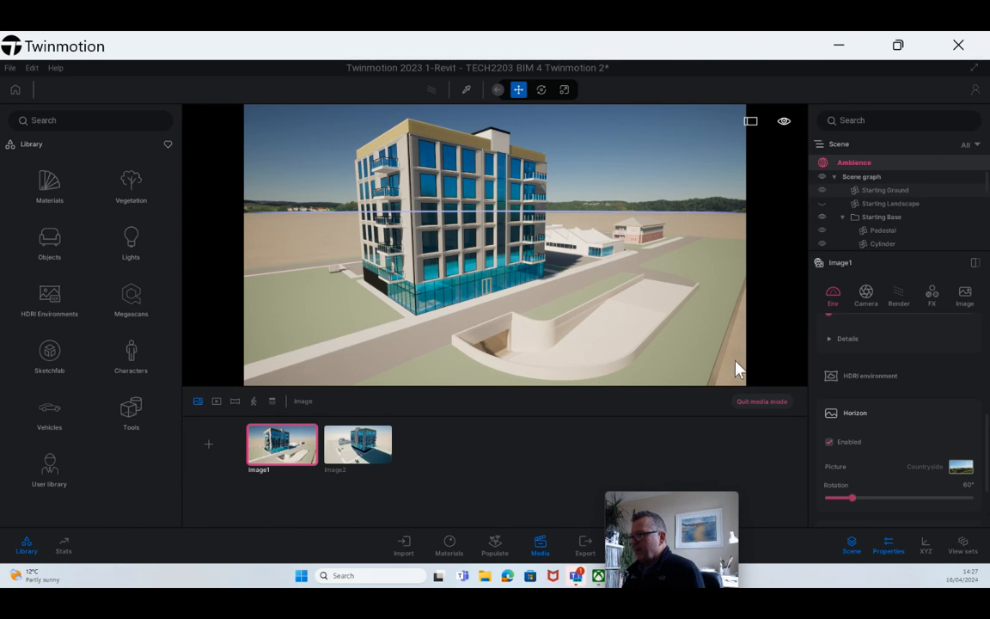
left_click(835, 417)
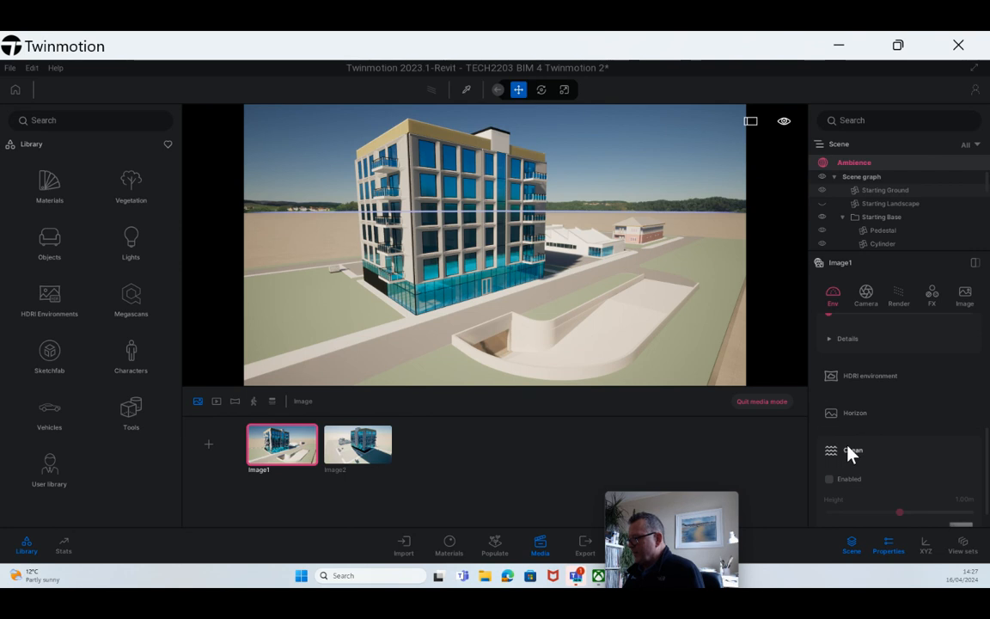
left_click(842, 379)
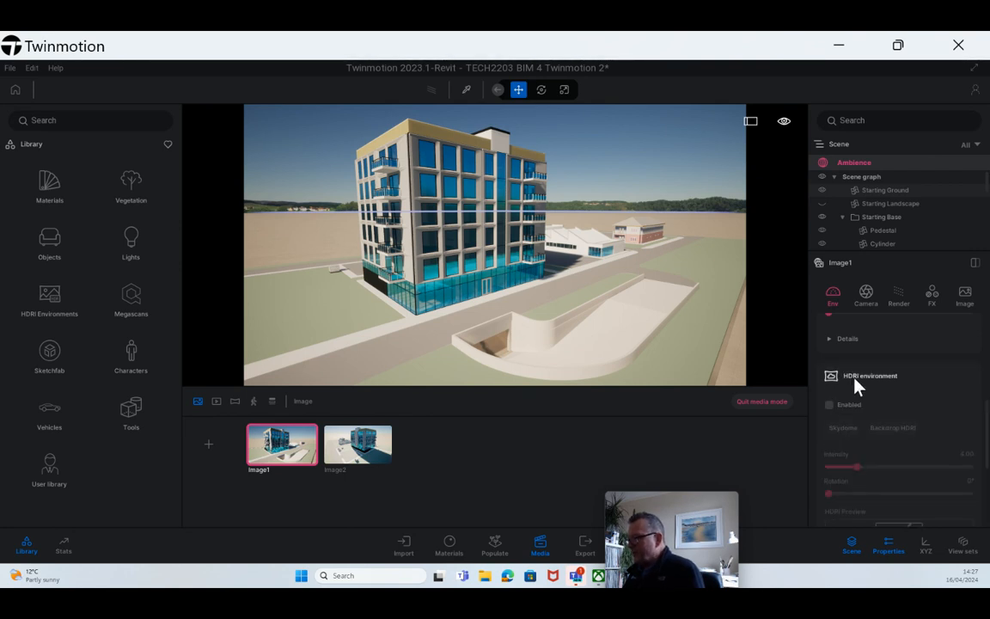
left_click(830, 408)
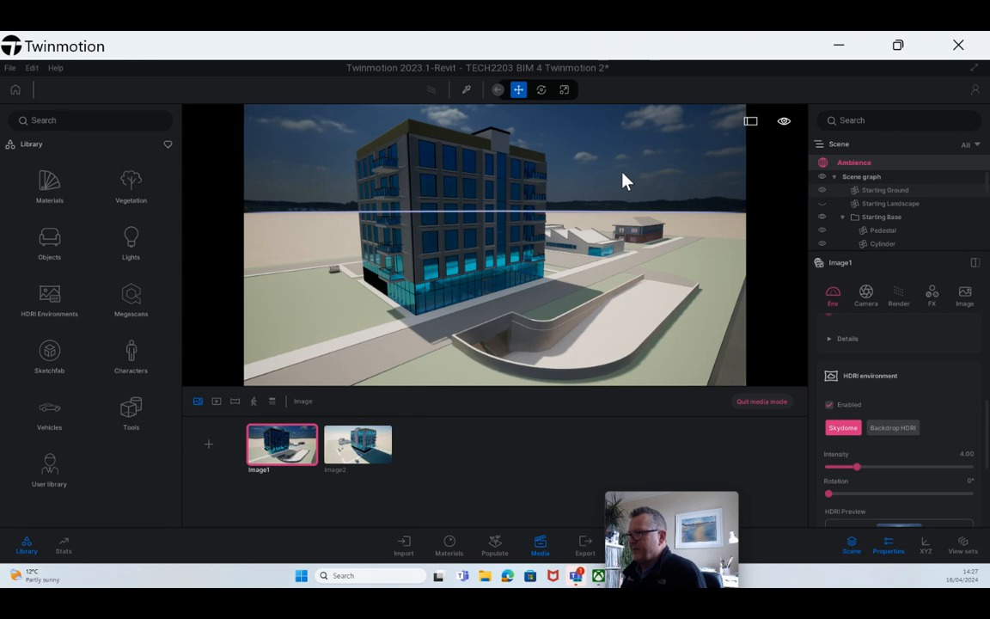
left_click_drag(830, 494, 910, 468)
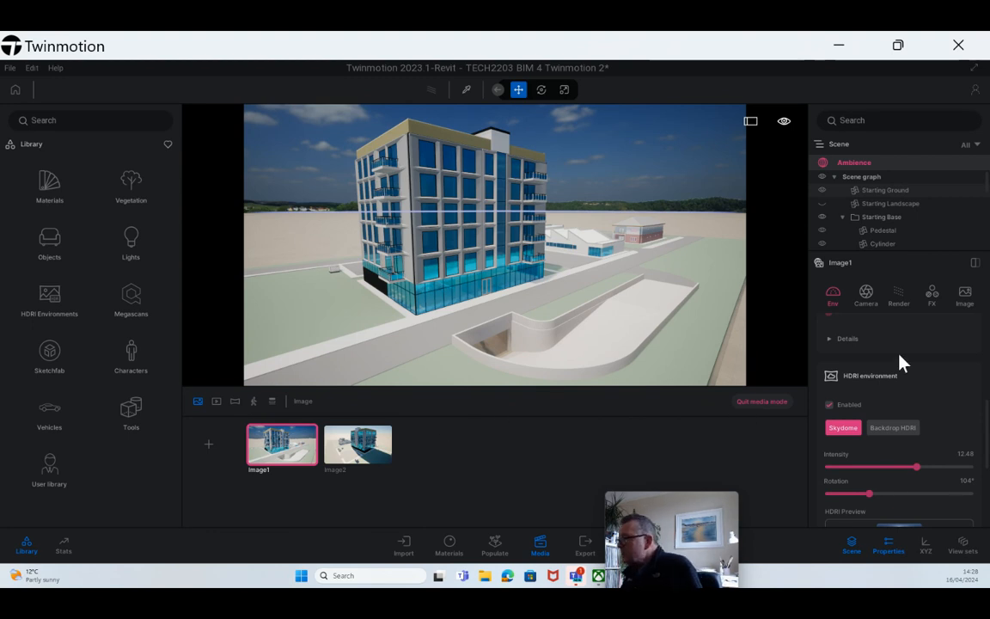
Try the ocean together with the HDRI environment in Image1, switching it on and back off.
scroll(900, 361, "down", 3)
scroll(900, 367, "down", 5)
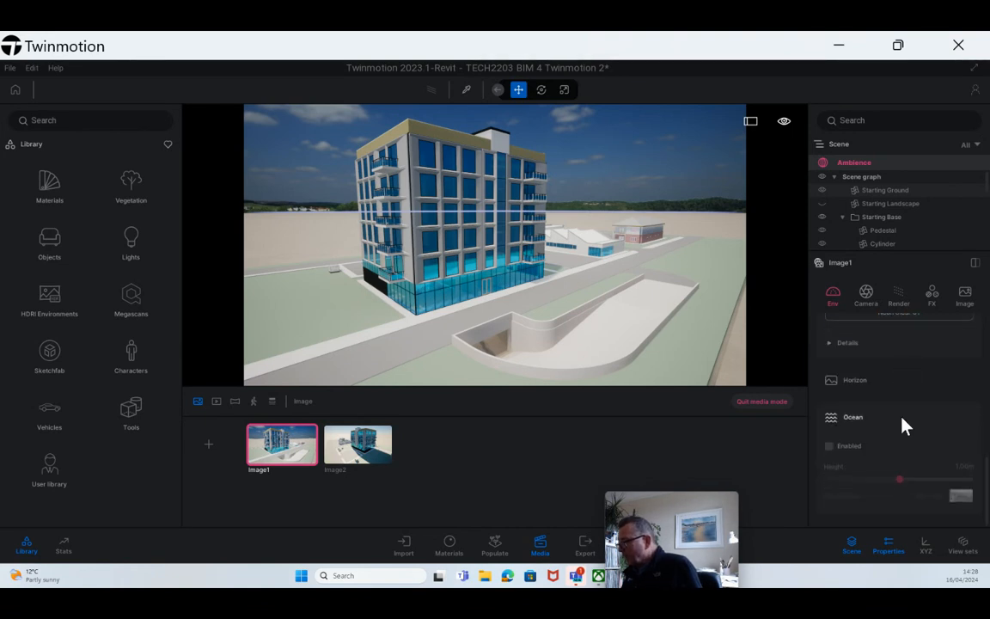
left_click(830, 449)
left_click(850, 447)
scroll(855, 446, "up", 4)
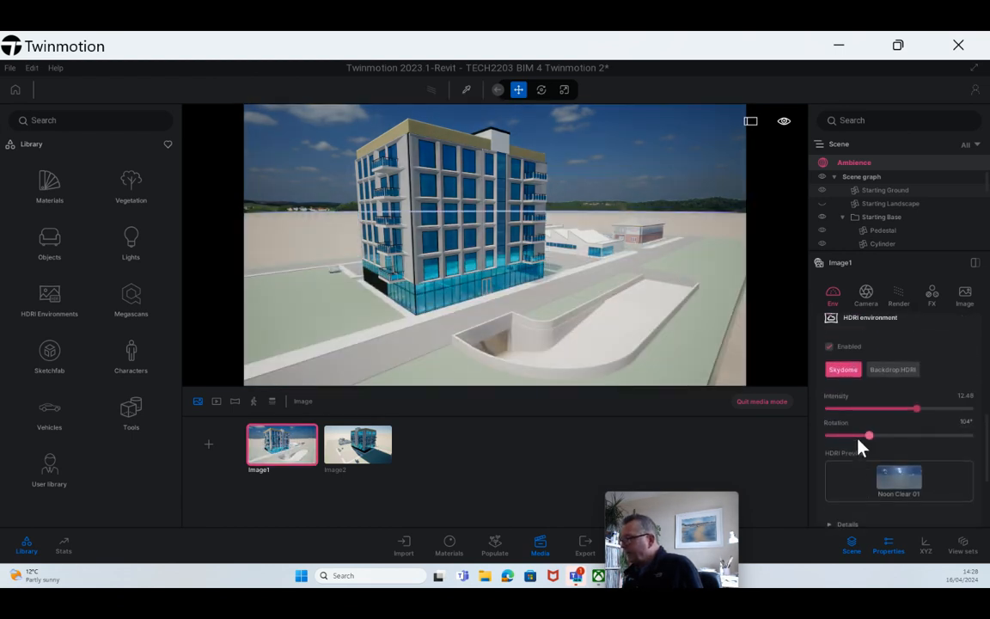
scroll(860, 445, "up", 3)
scroll(860, 451, "up", 2)
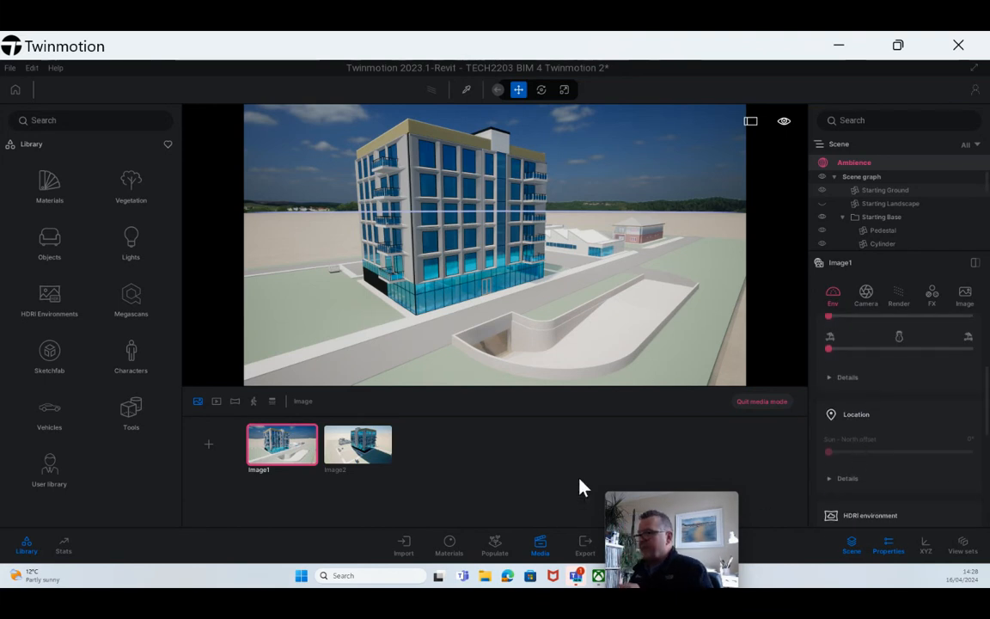